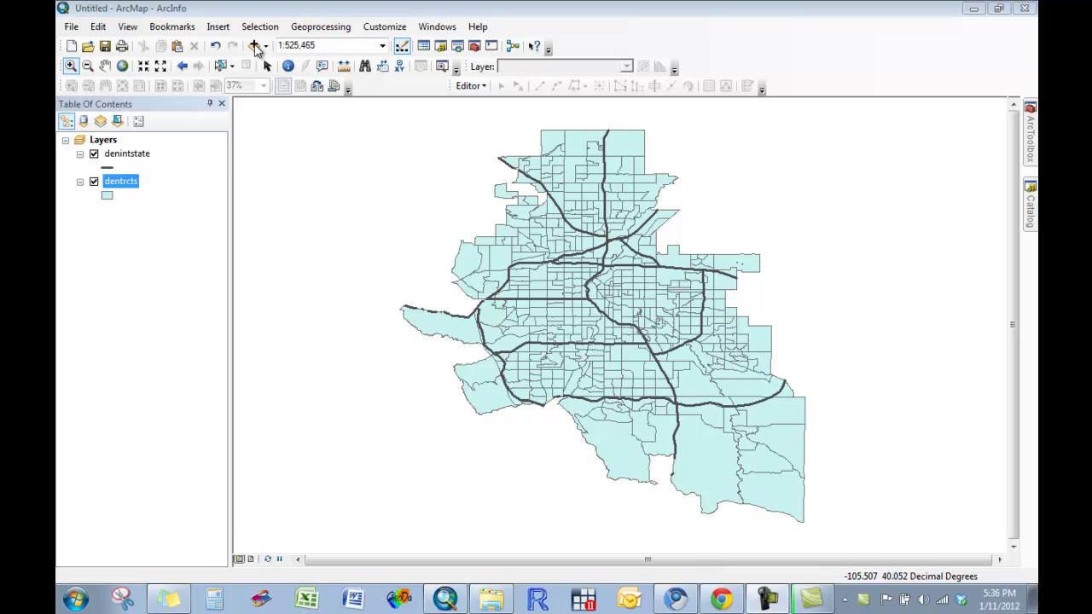
Add the cocen$ sheet from C:\data\GIS\Youtube\cocen.xls to the map.
click(253, 45)
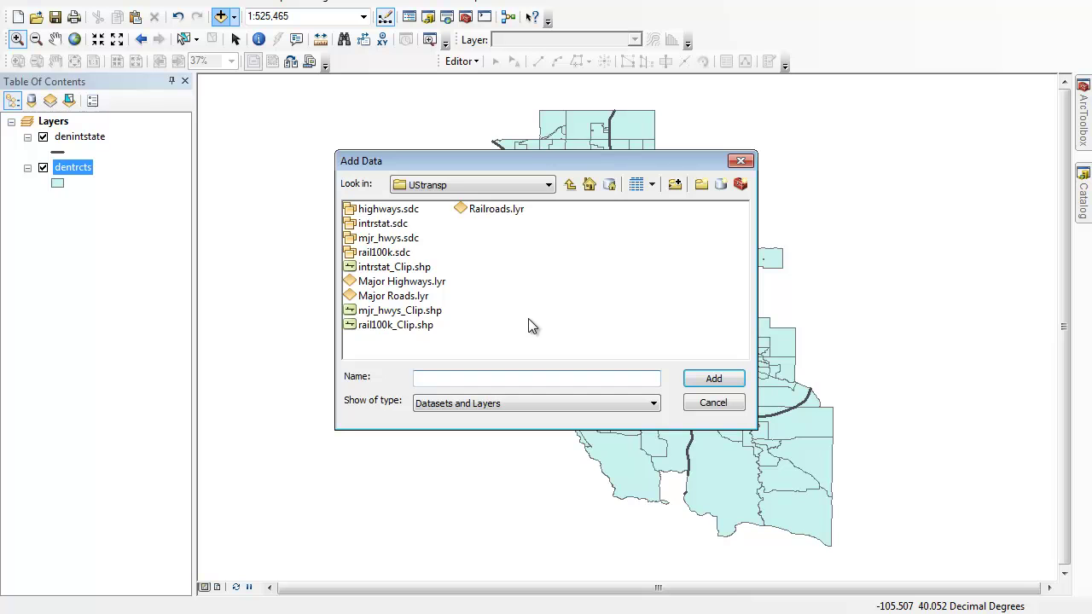
click(547, 185)
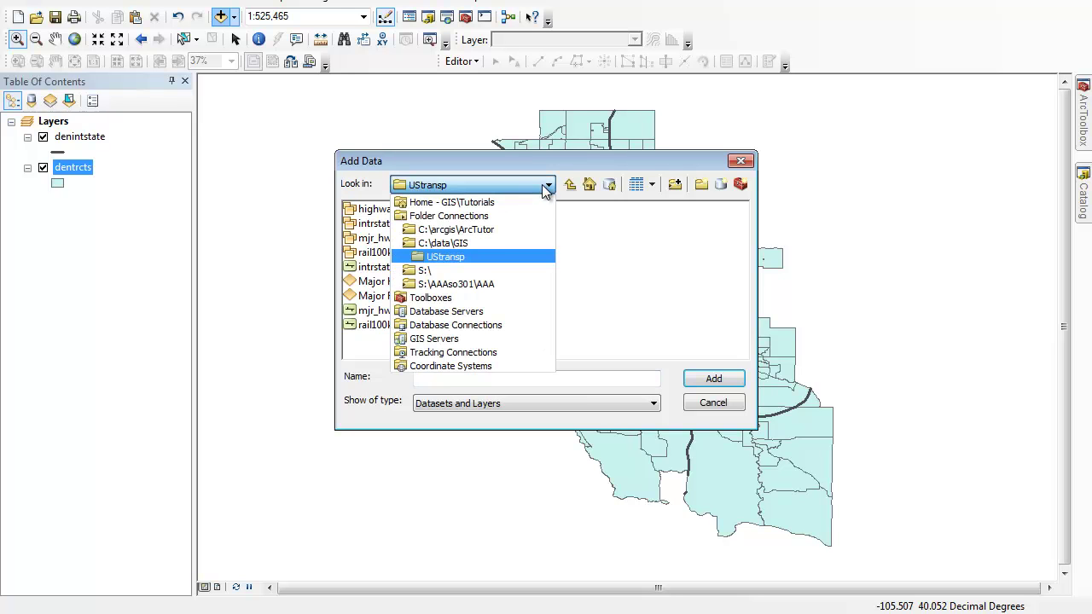
click(443, 243)
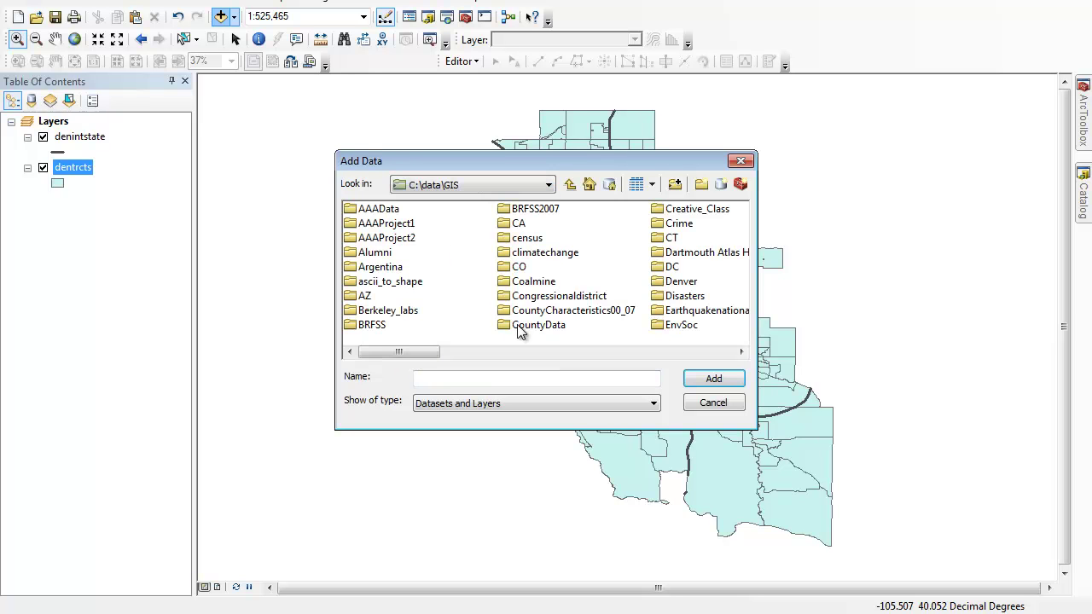
drag(407, 360, 630, 370)
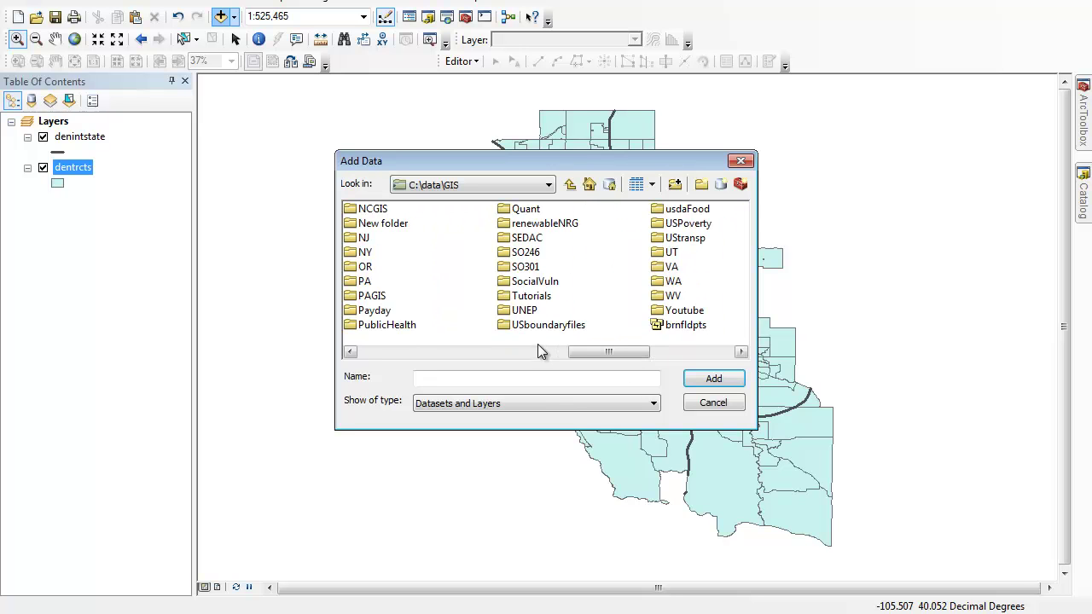
double_click(685, 311)
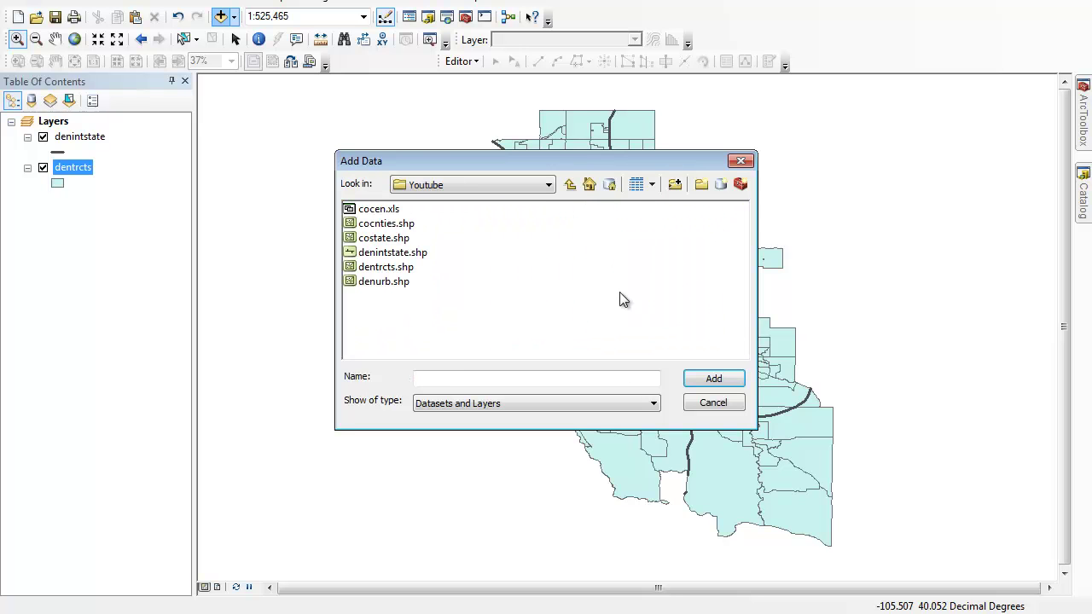
double_click(377, 210)
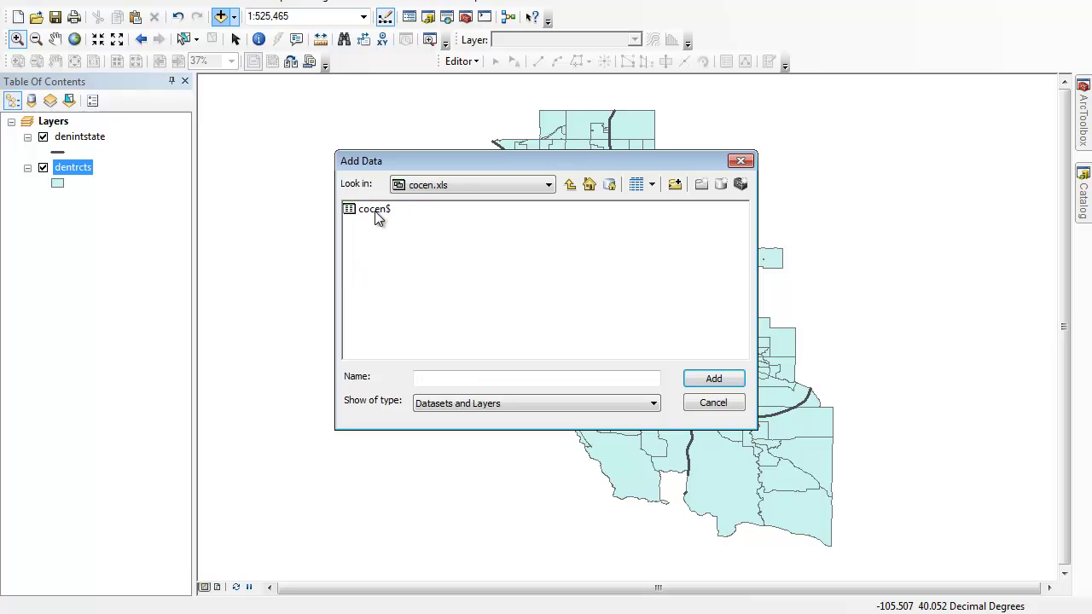
click(375, 213)
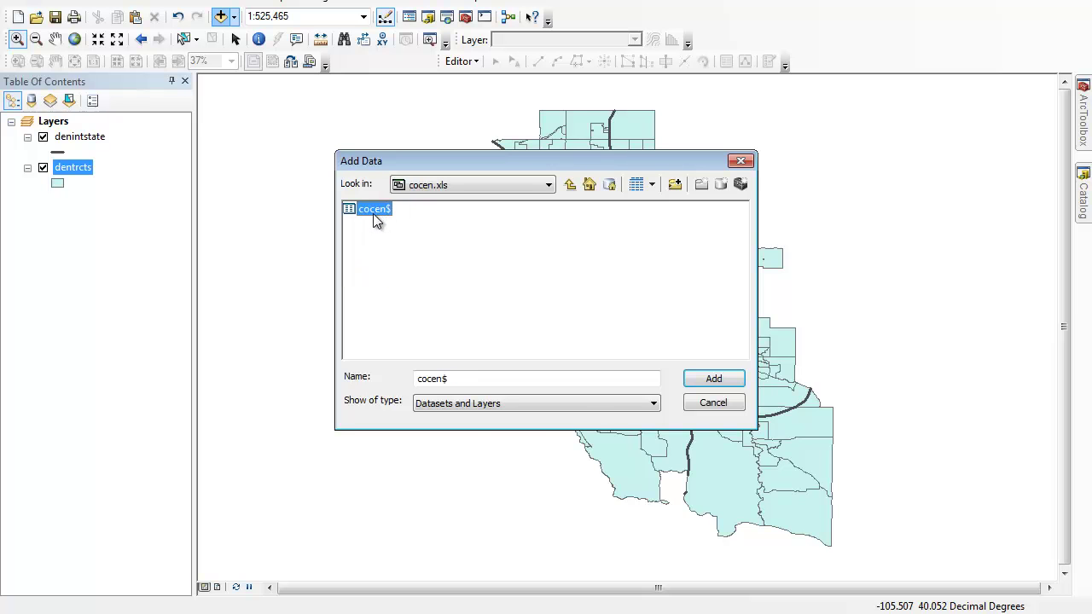
click(713, 380)
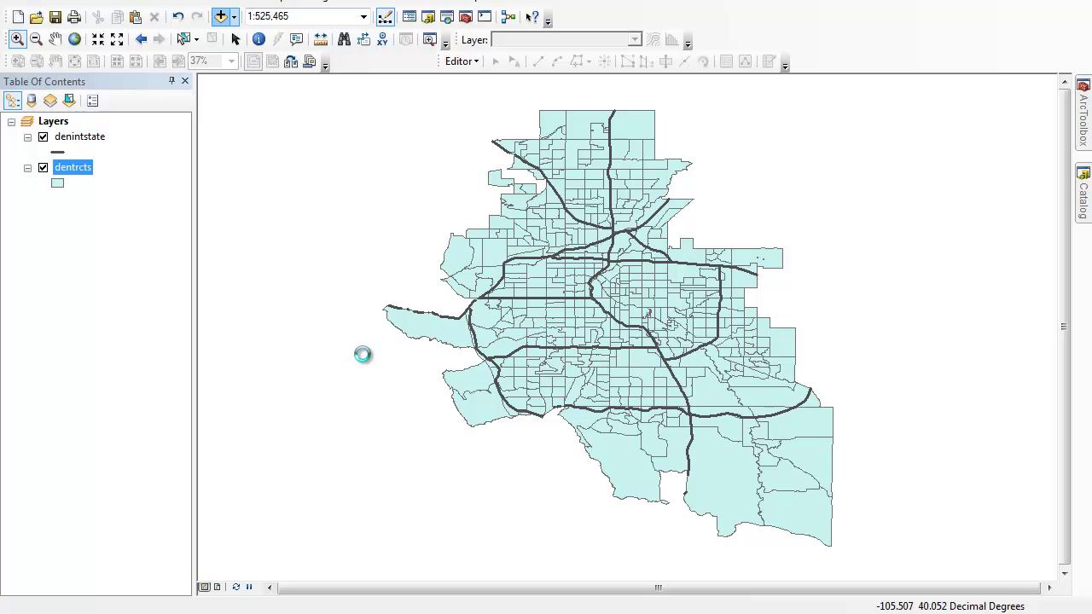
right_click(76, 235)
click(109, 241)
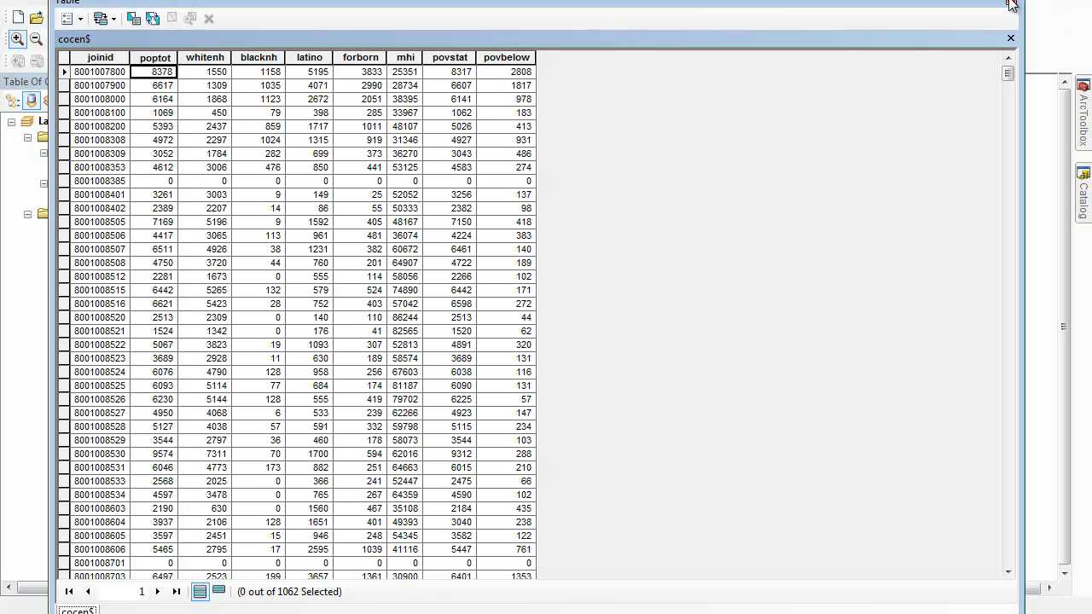
click(1012, 5)
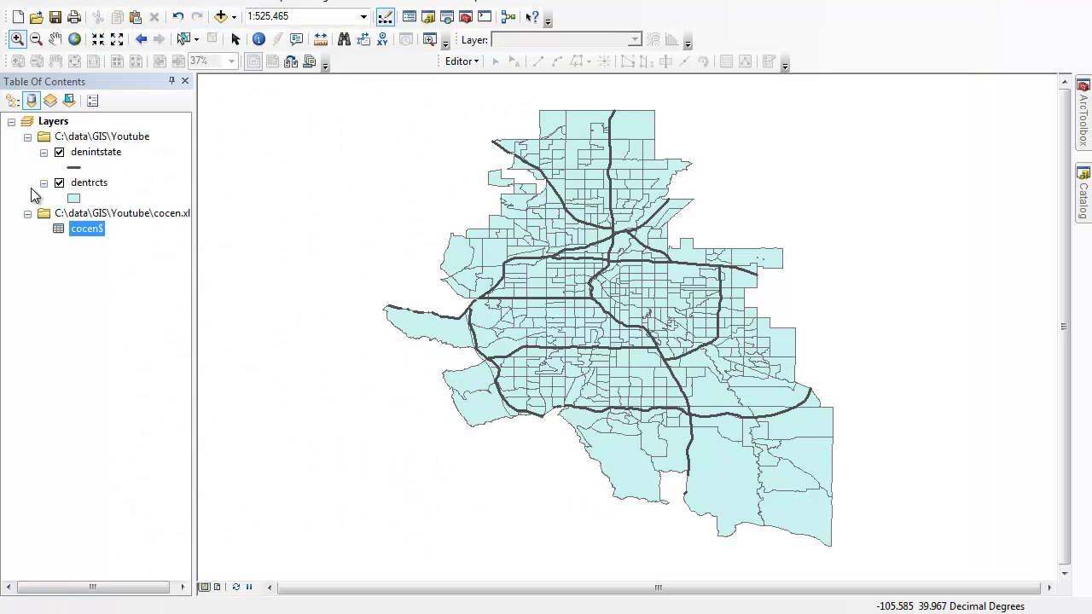
right_click(94, 191)
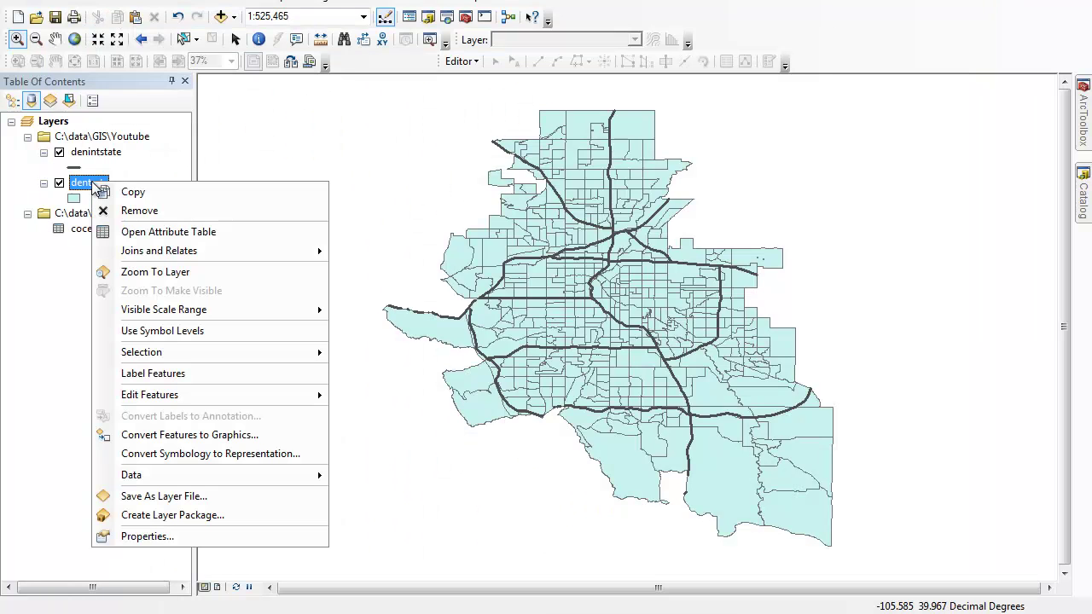
click(129, 232)
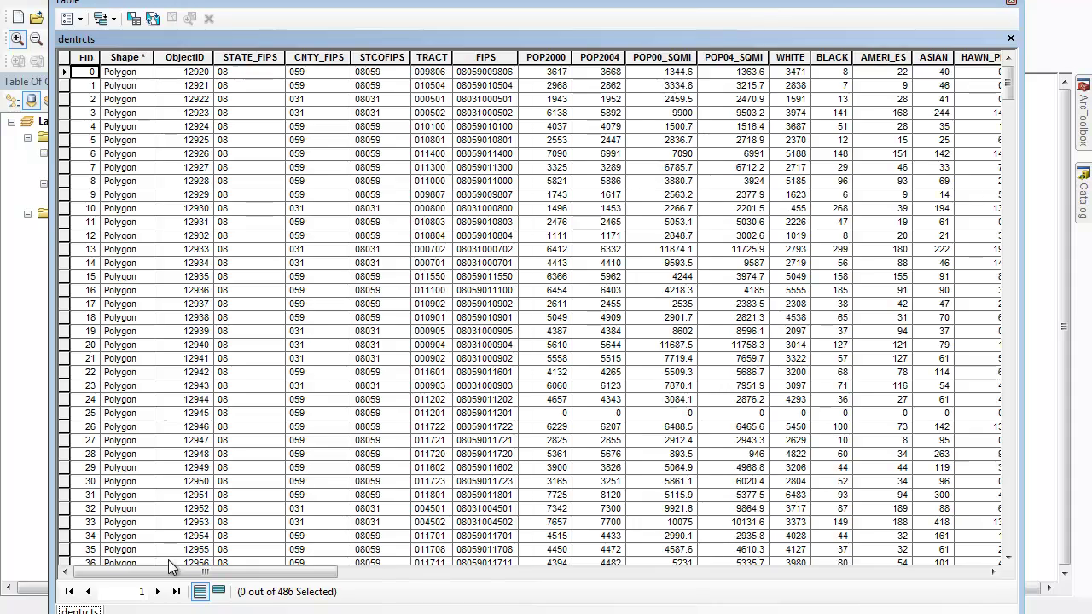
drag(174, 570, 859, 585)
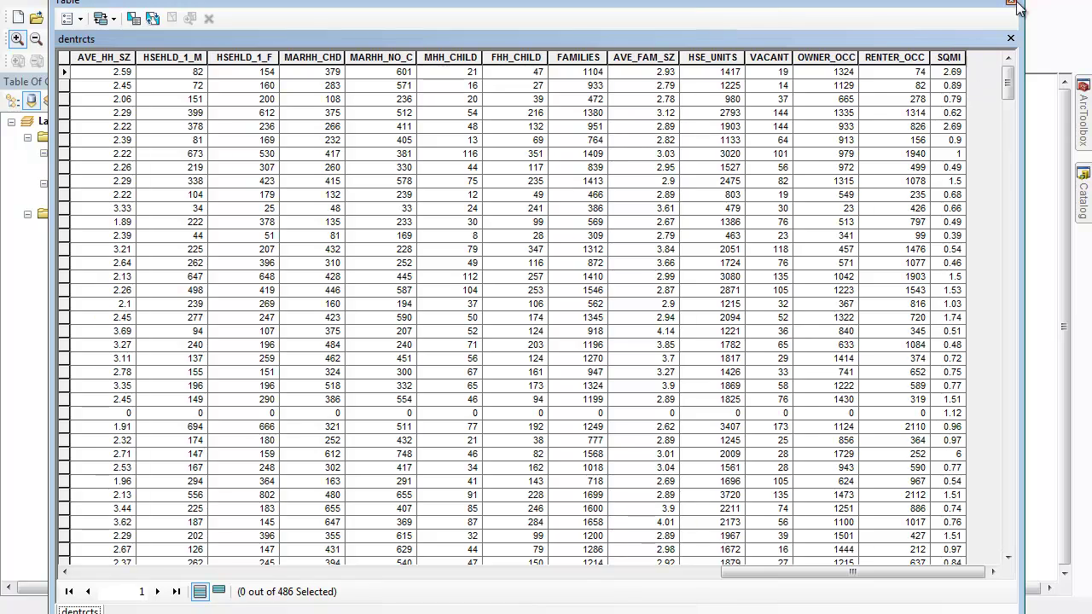
drag(749, 577, 100, 579)
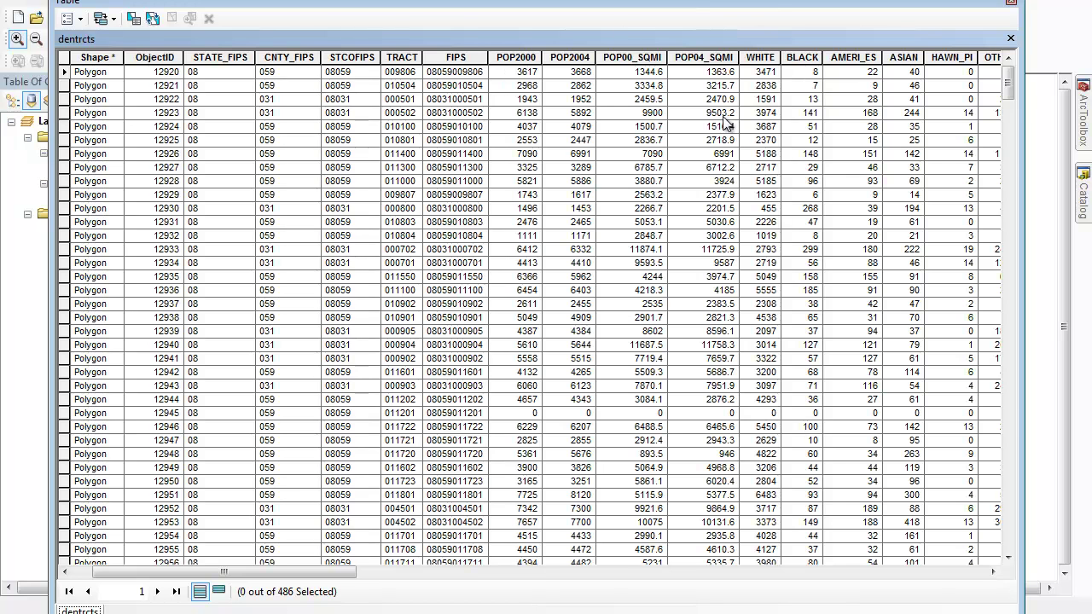
click(1013, 5)
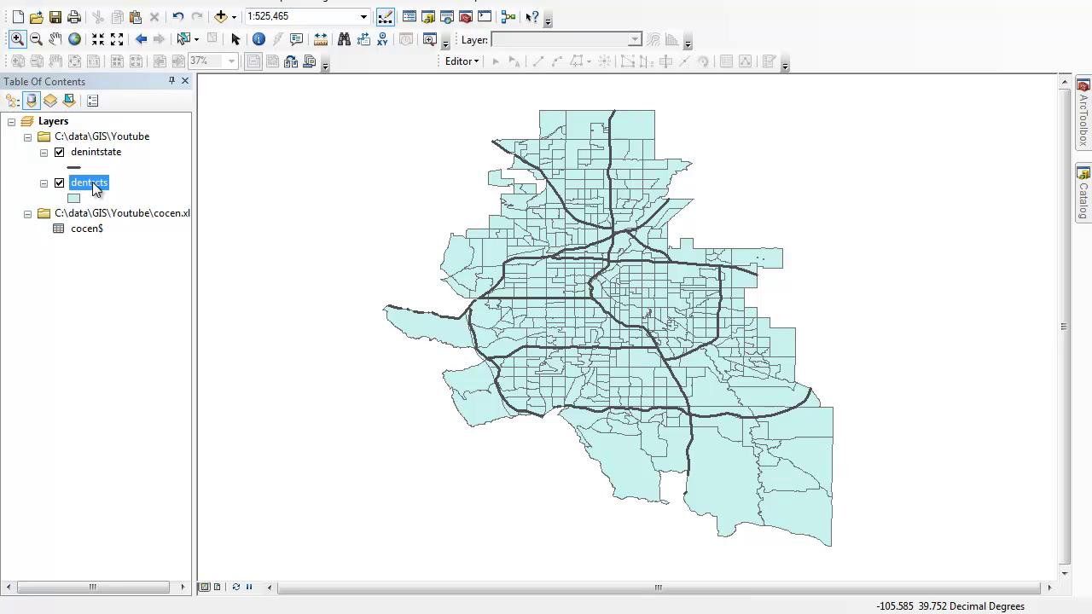
right_click(87, 230)
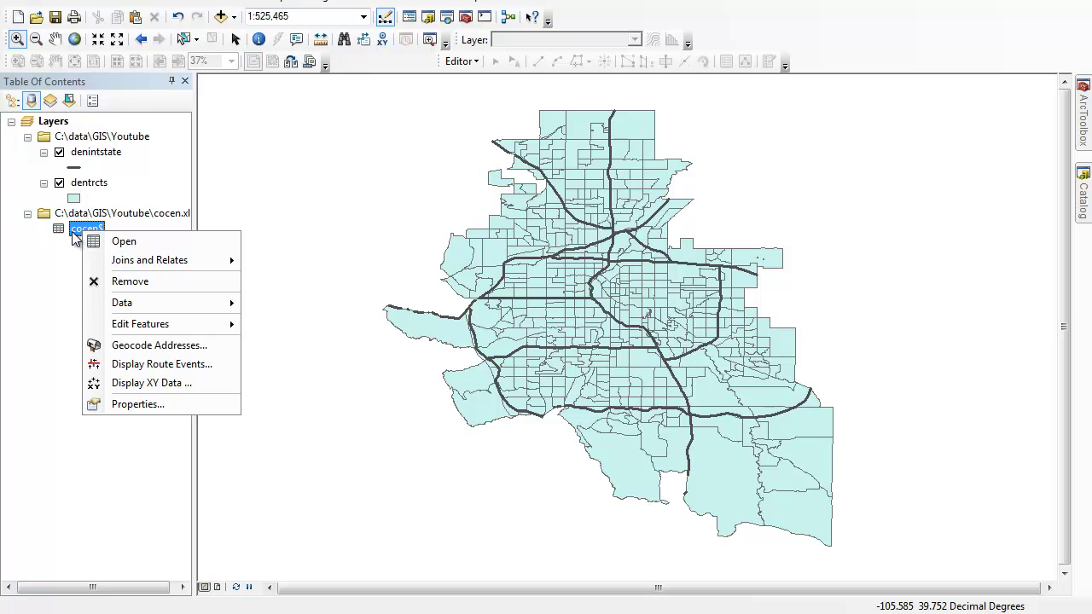
click(68, 268)
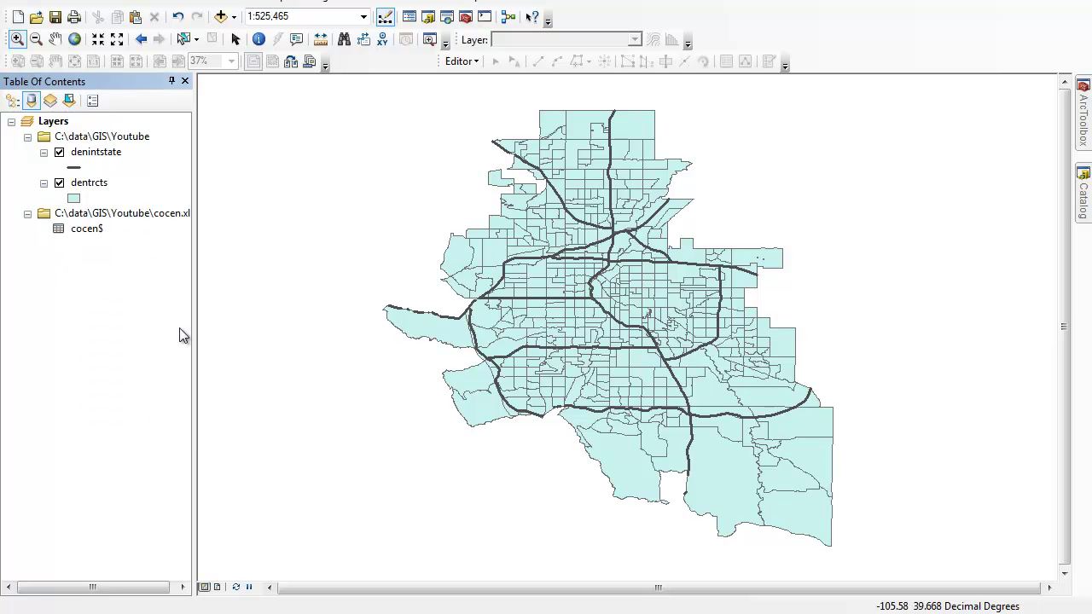
right_click(94, 186)
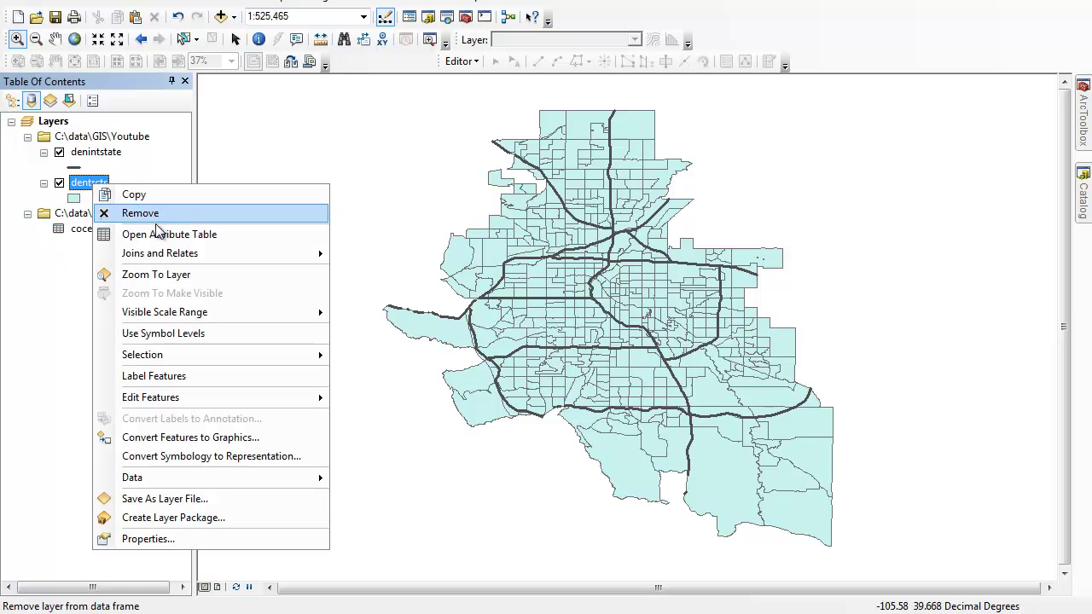
mouse_move(167, 256)
click(372, 261)
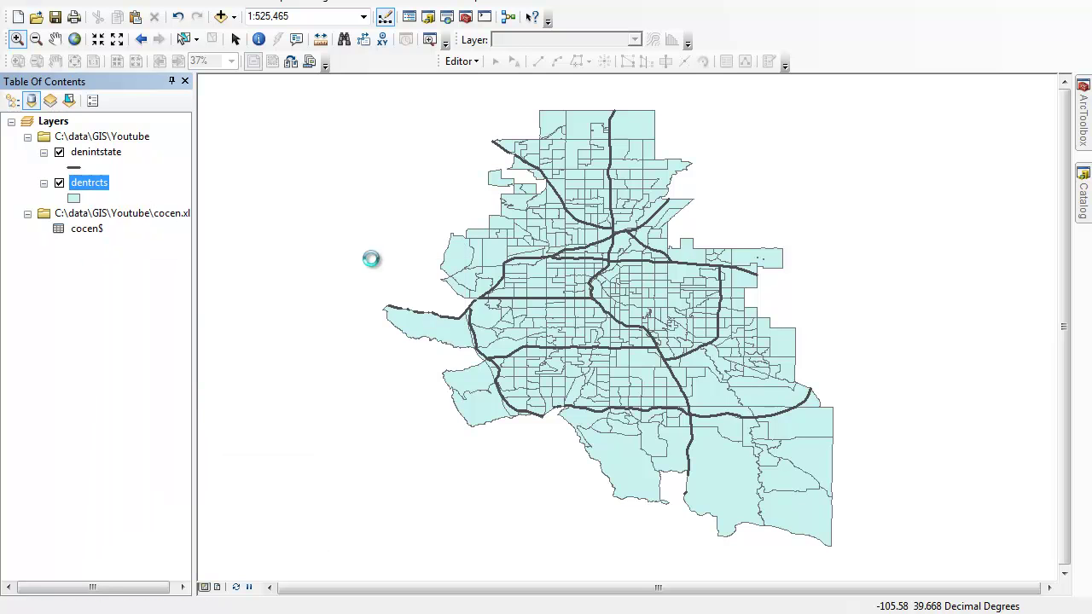
click(536, 135)
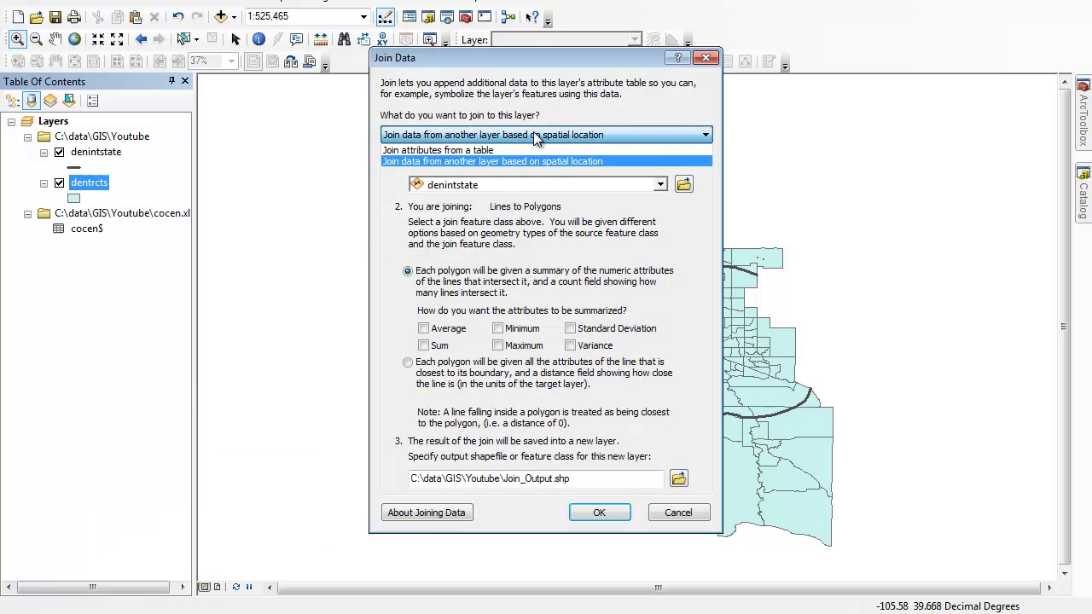
click(476, 150)
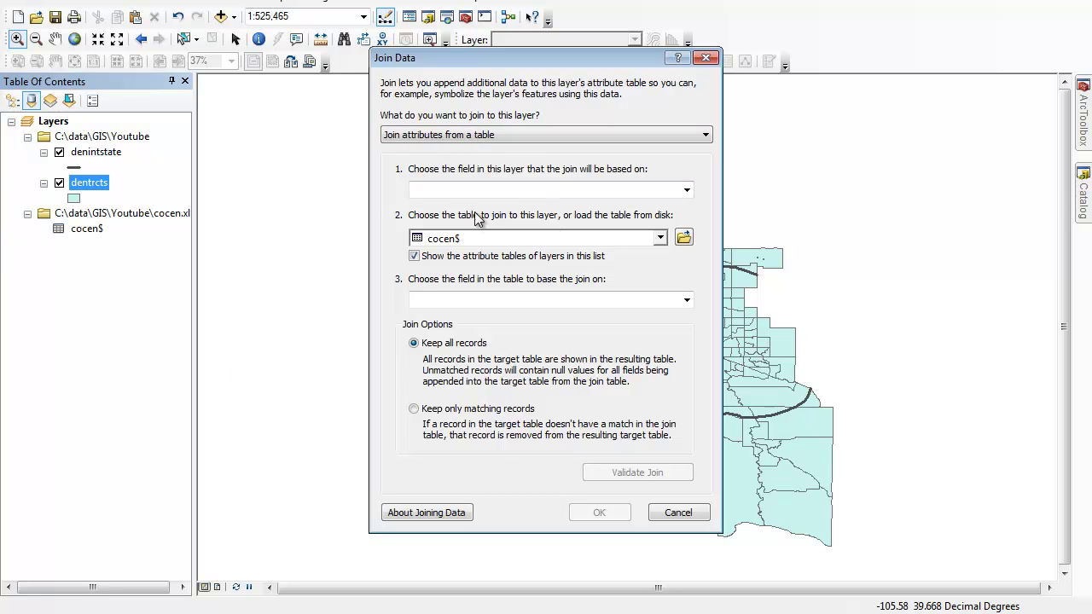
click(575, 190)
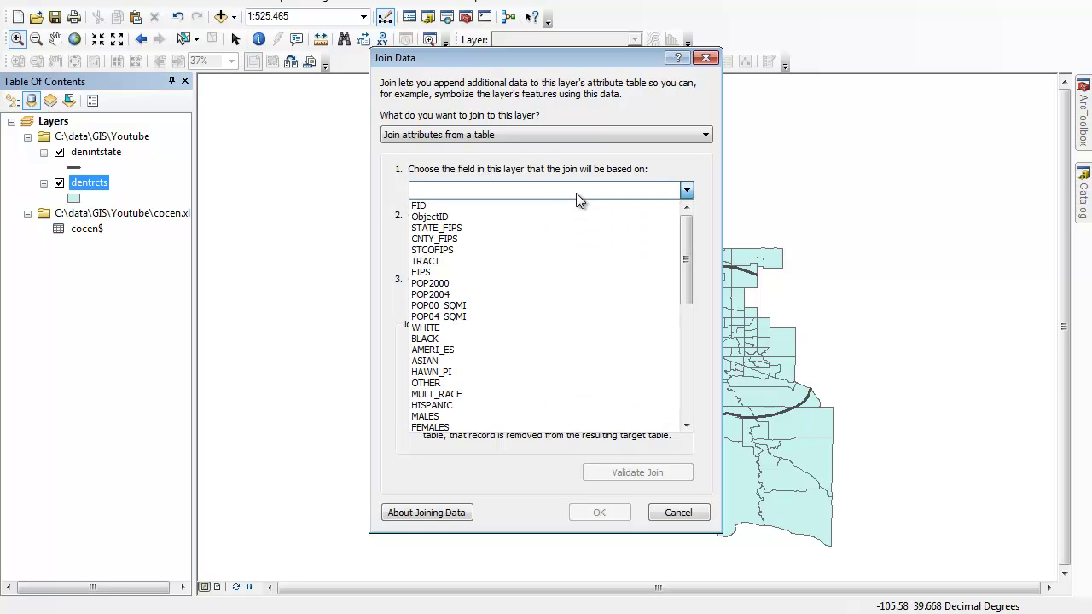
click(435, 279)
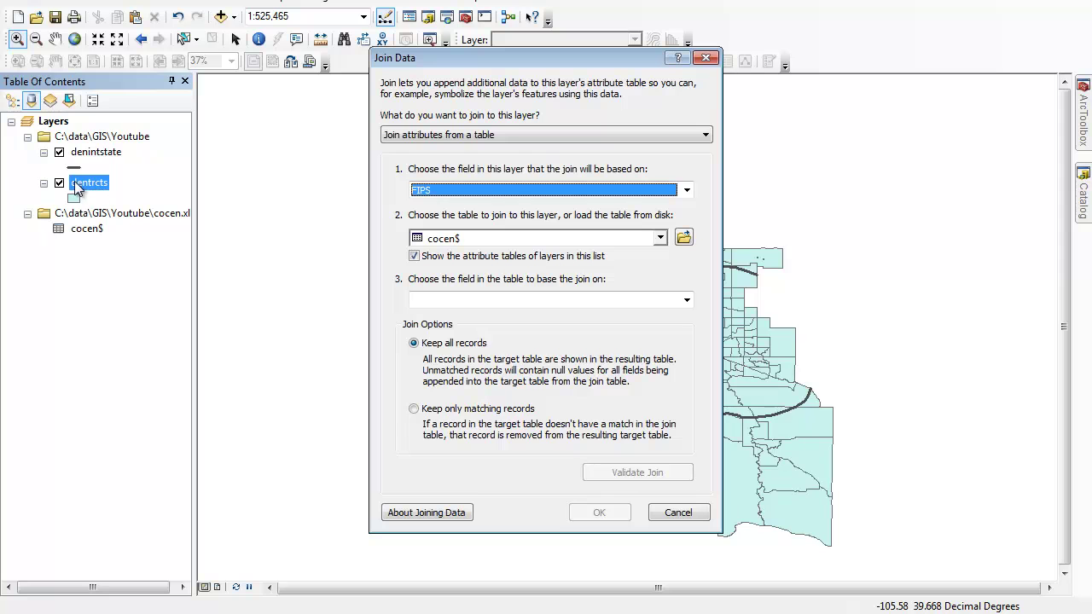
click(461, 301)
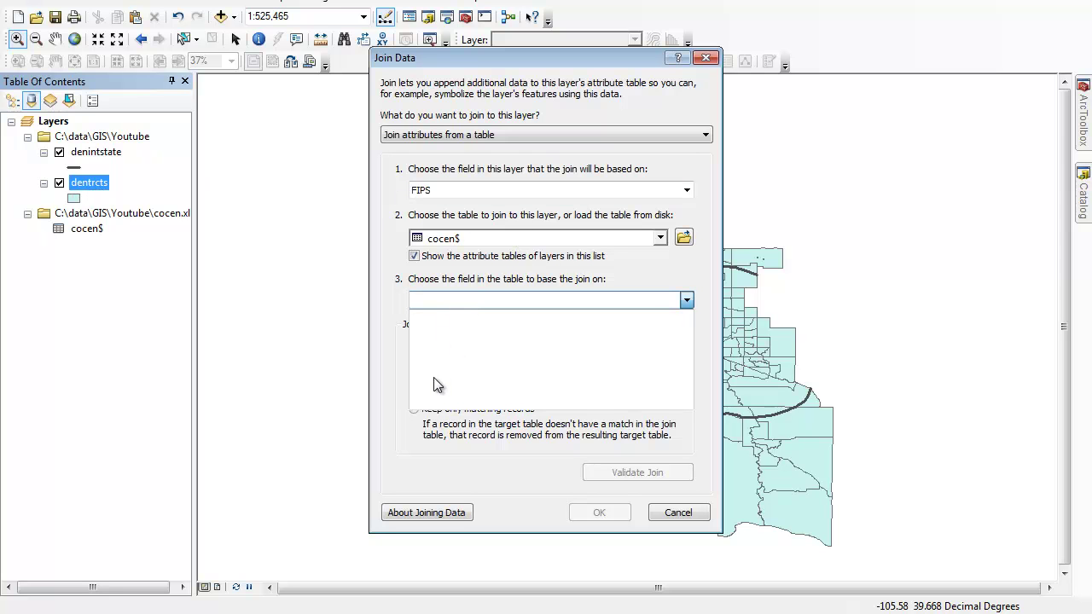
click(714, 177)
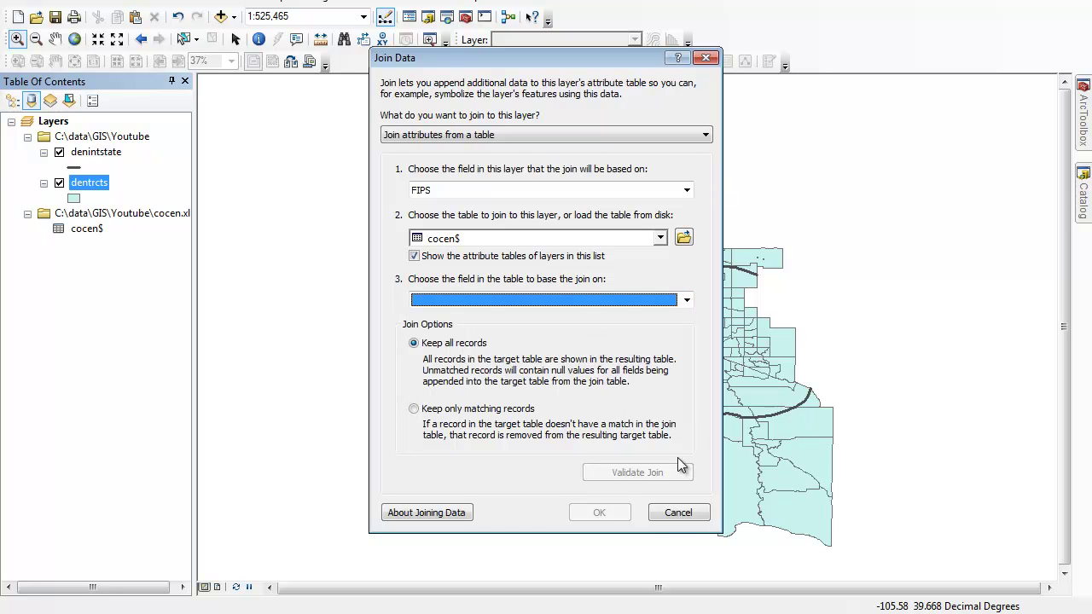
click(687, 521)
Open the dentrcts attribute table and add a Double field named fips2.
right_click(86, 183)
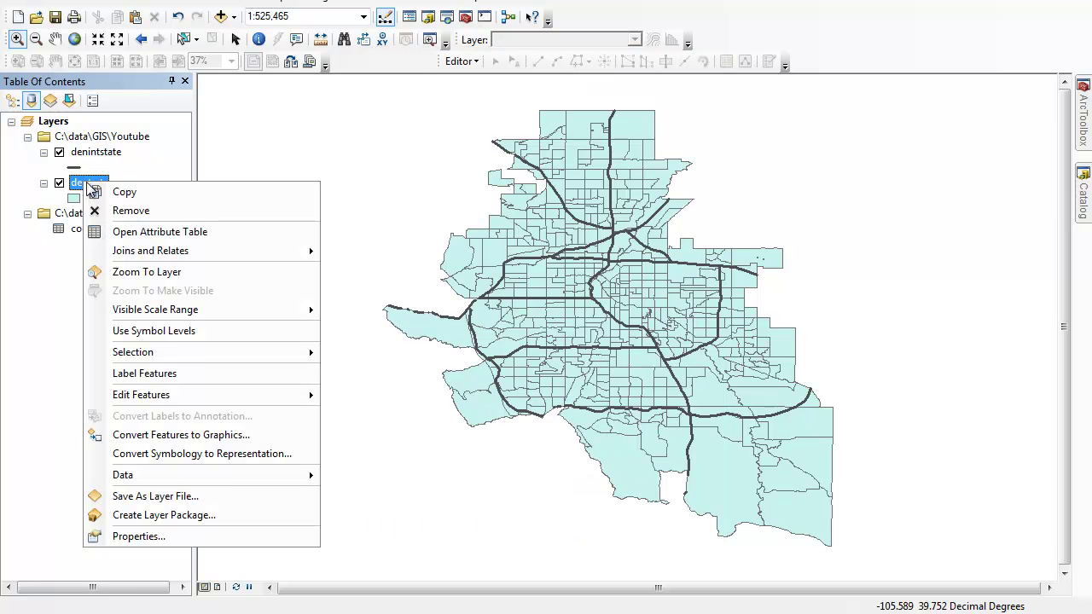
click(140, 240)
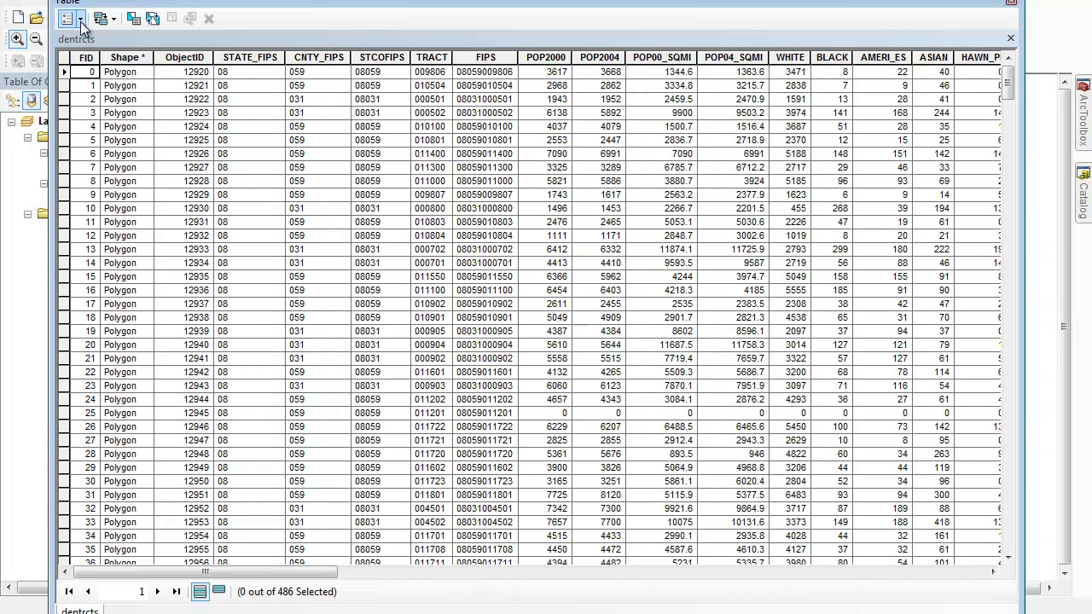
click(81, 19)
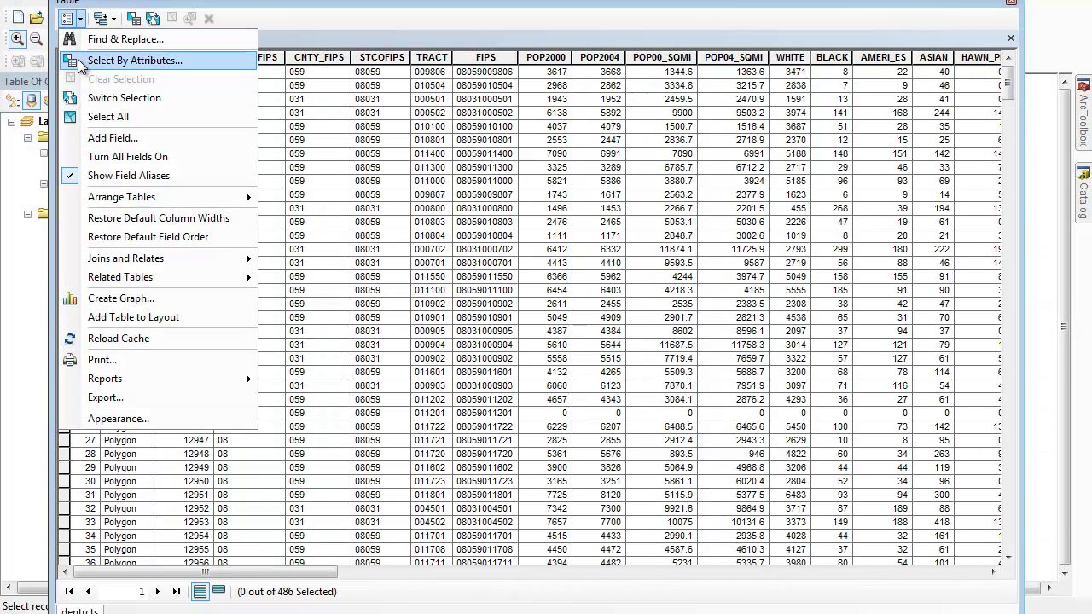
click(109, 140)
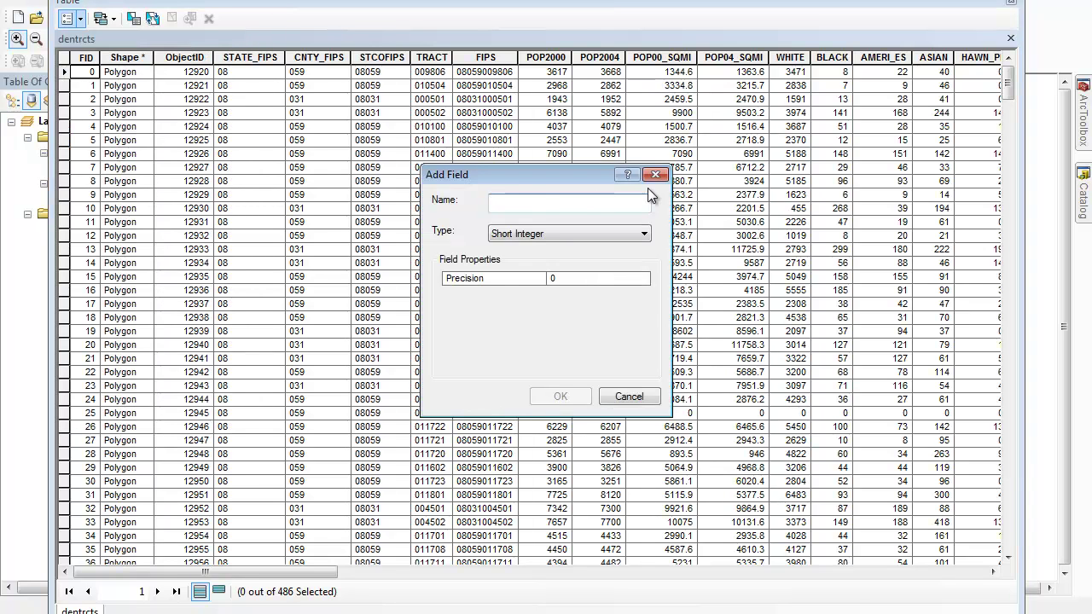
text(fips2)
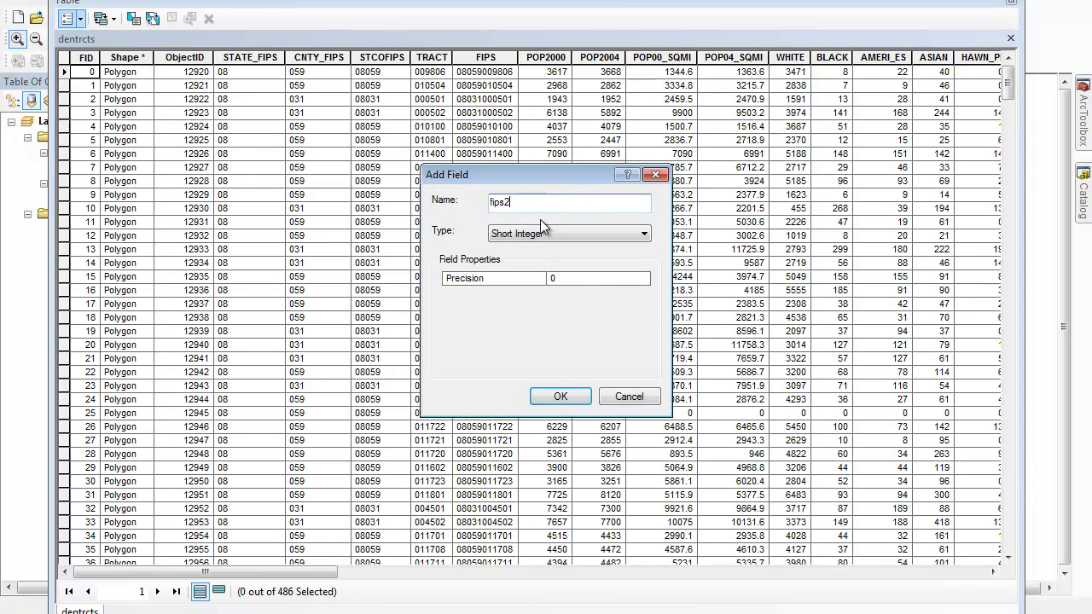
click(541, 234)
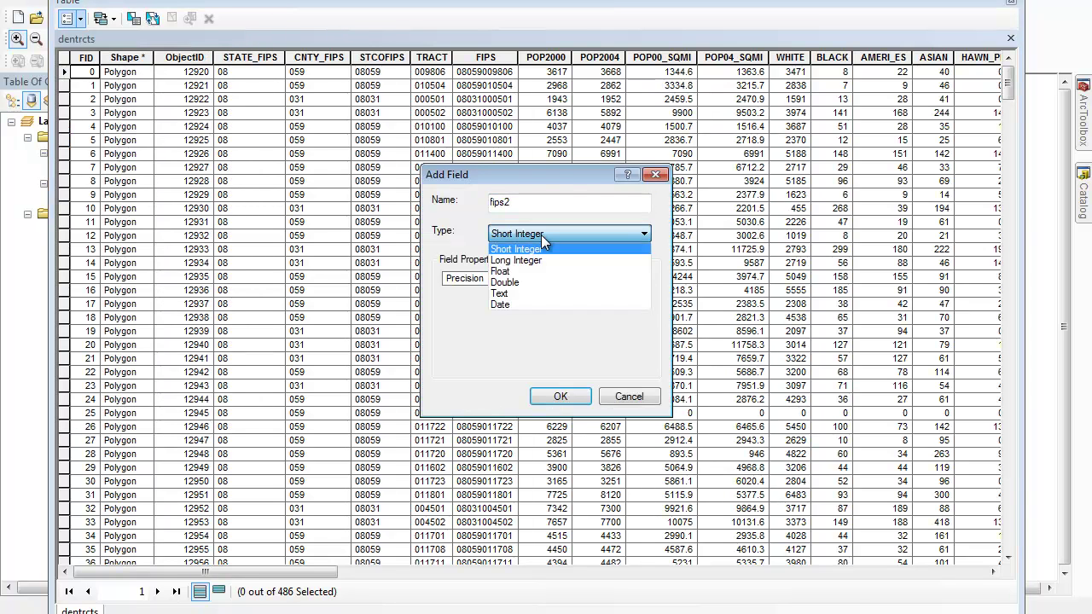
click(502, 285)
click(561, 399)
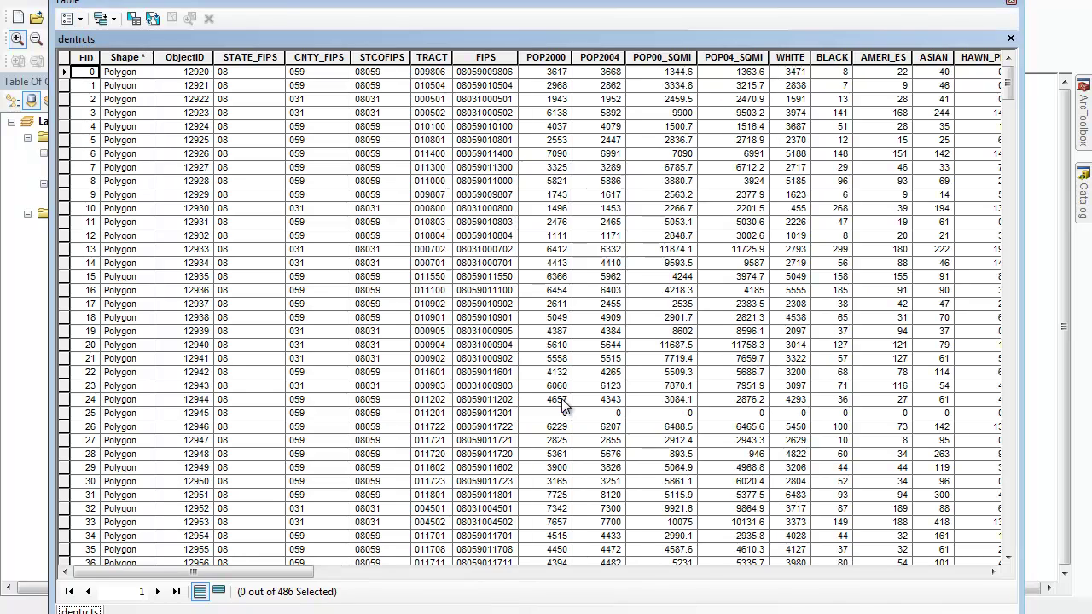
drag(309, 570, 980, 581)
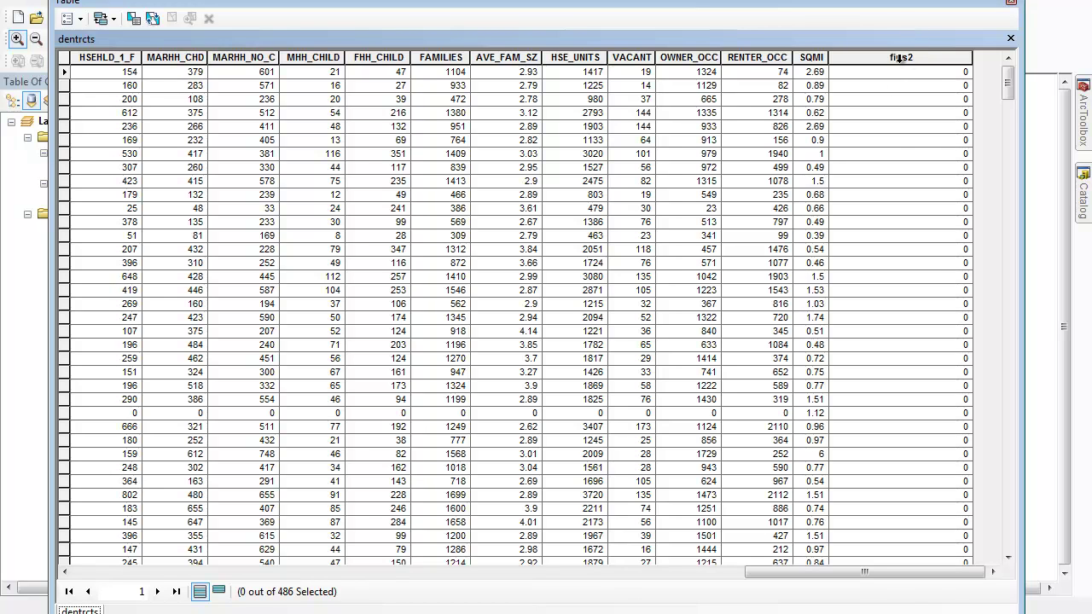
Calculate fips2 = [FIPS] for every dentrcts record.
click(901, 58)
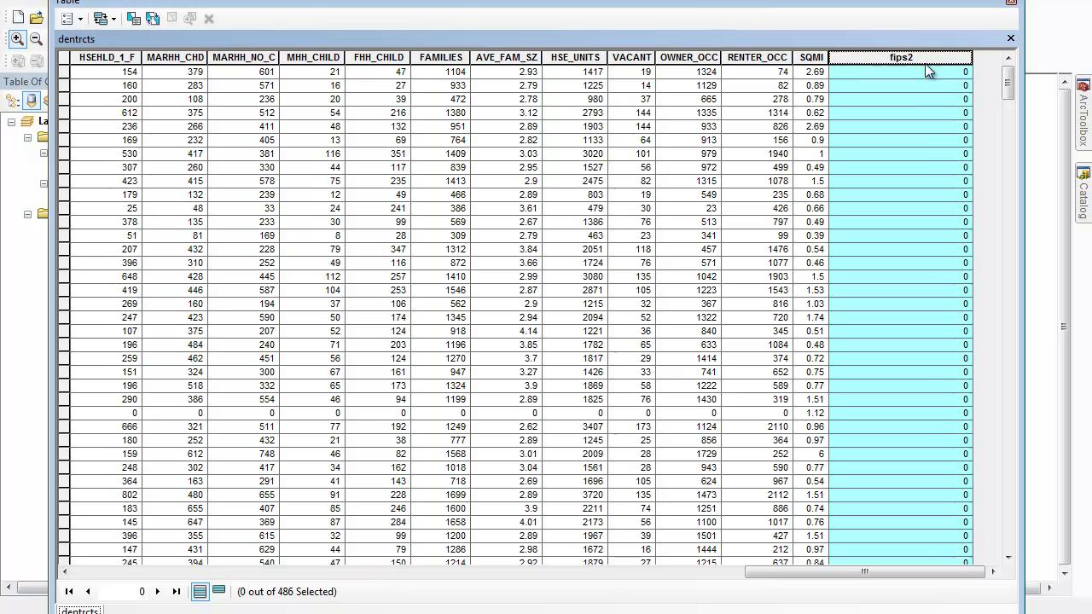
right_click(899, 88)
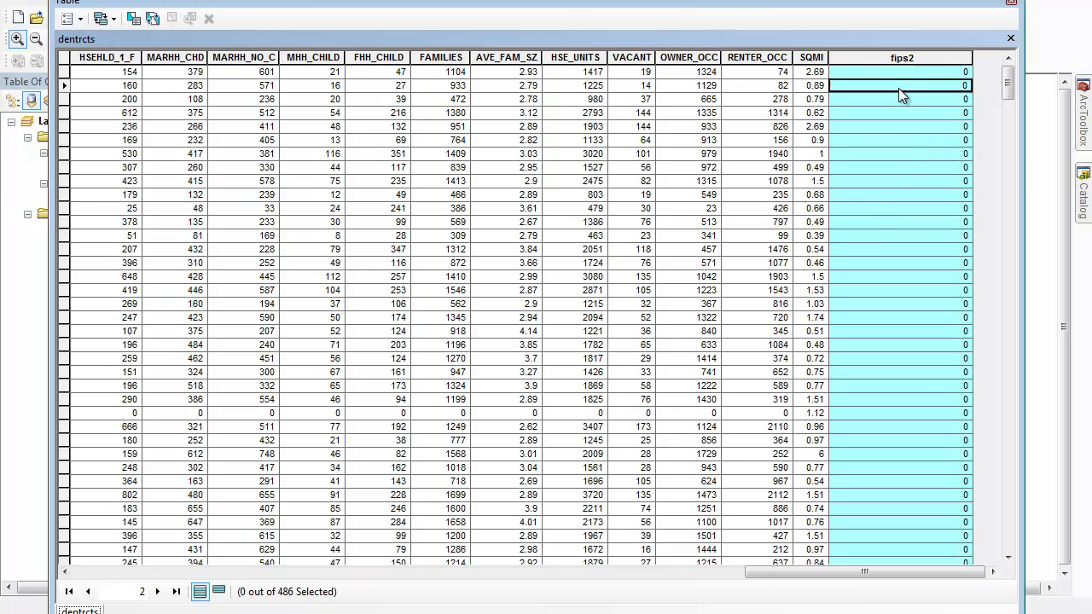
right_click(898, 60)
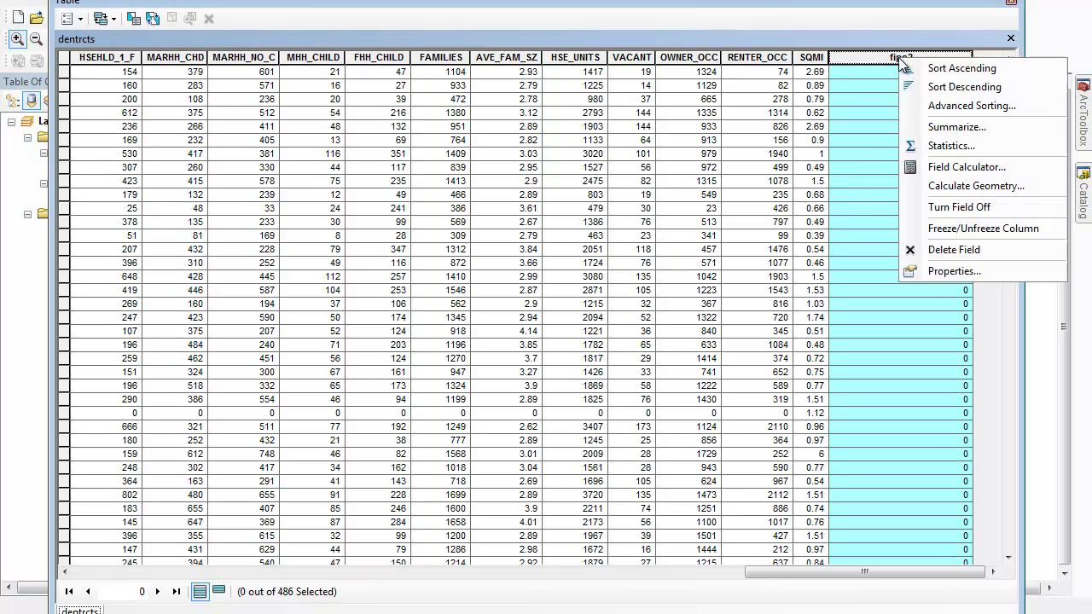
click(955, 167)
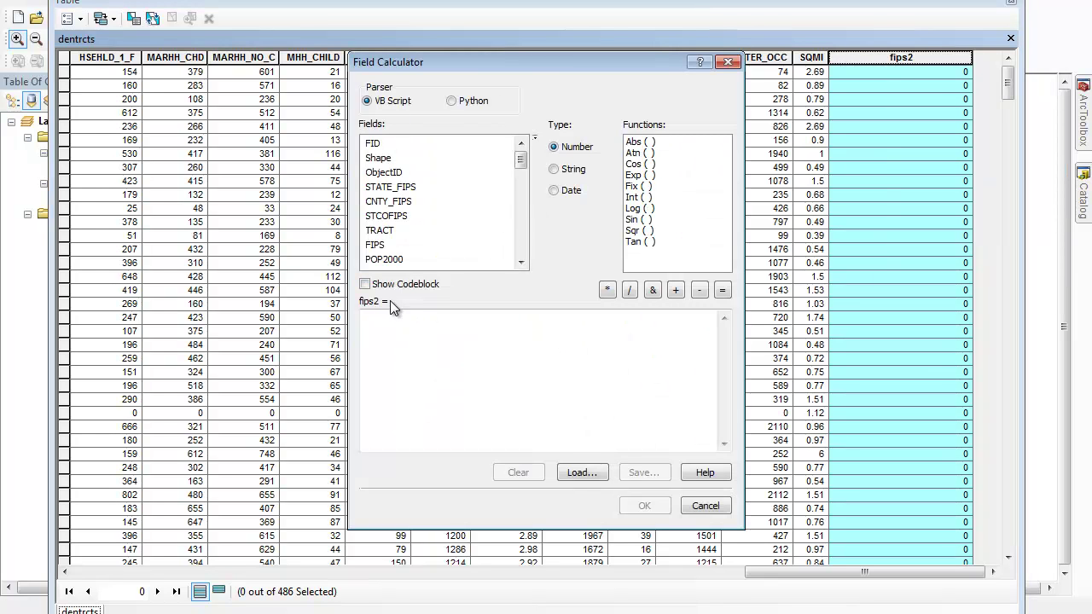
double_click(375, 244)
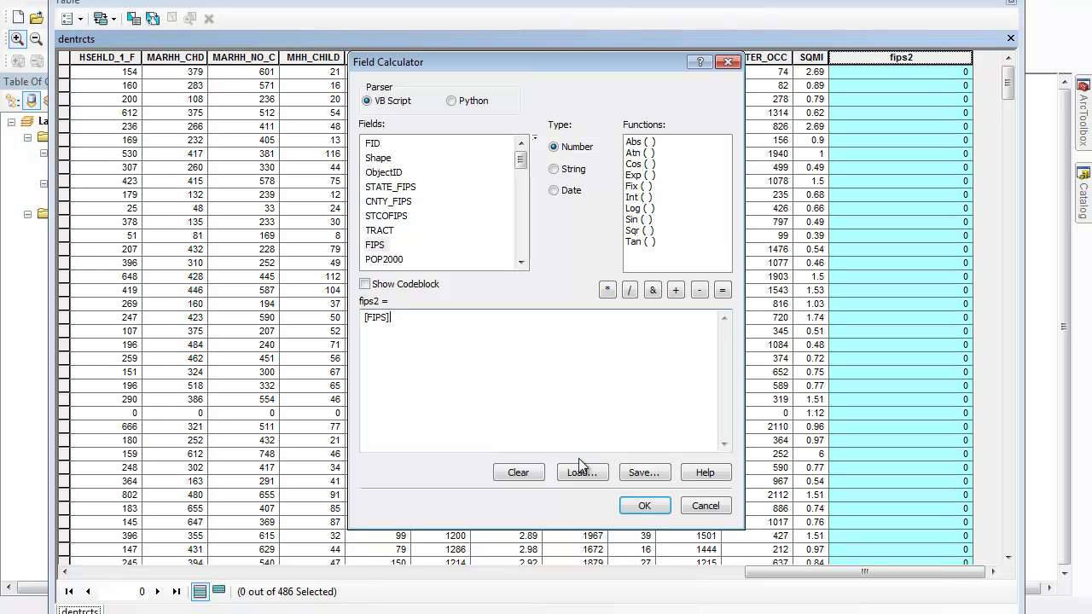
click(639, 504)
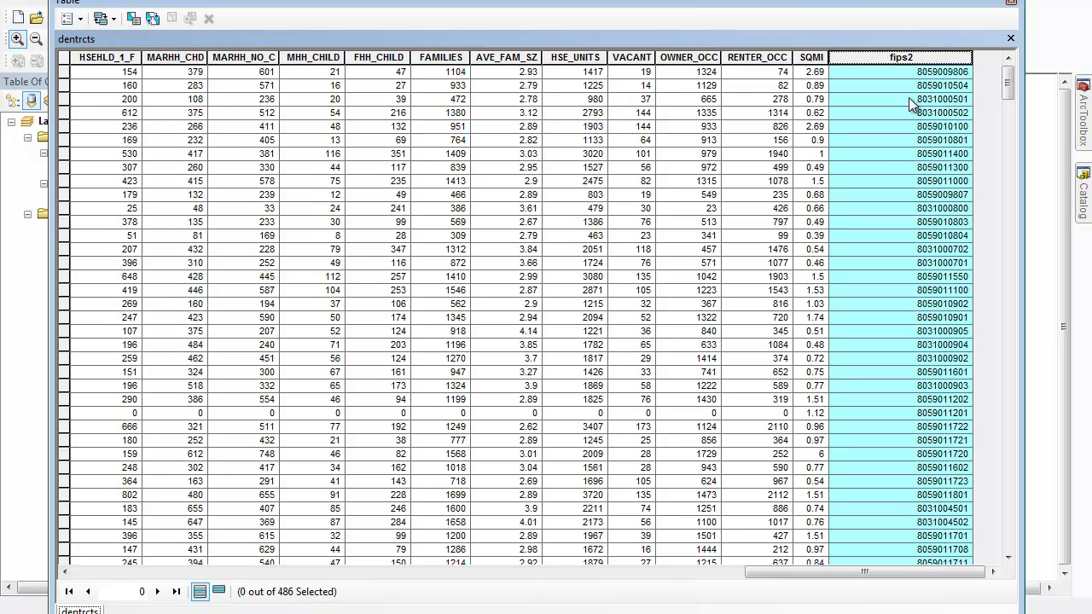
click(939, 93)
Join the cocen$ table to dentrcts, matching the fips2 field to joinid.
click(1011, 5)
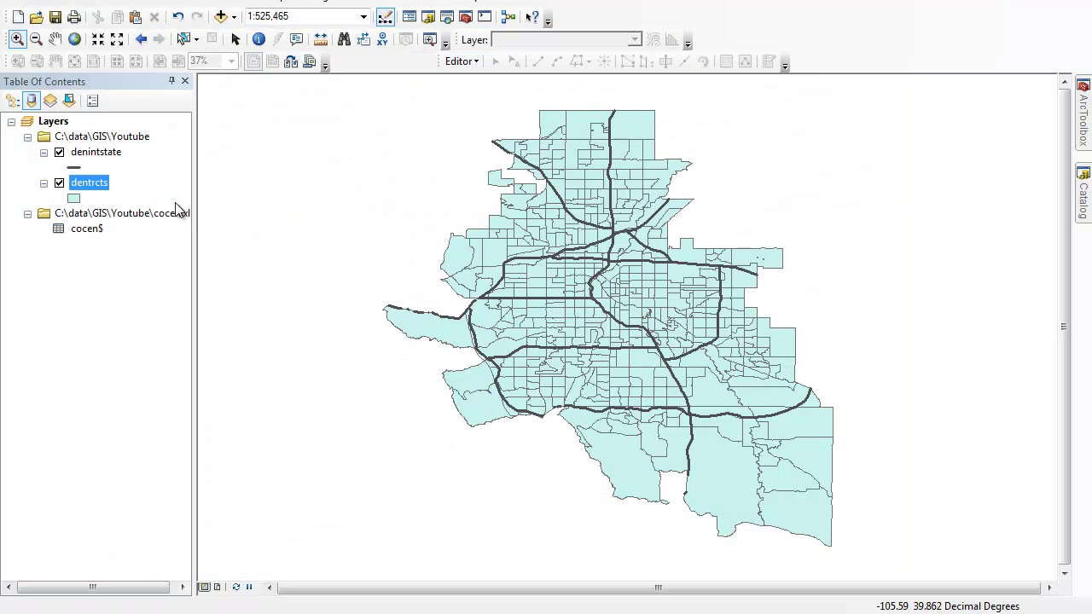
right_click(89, 191)
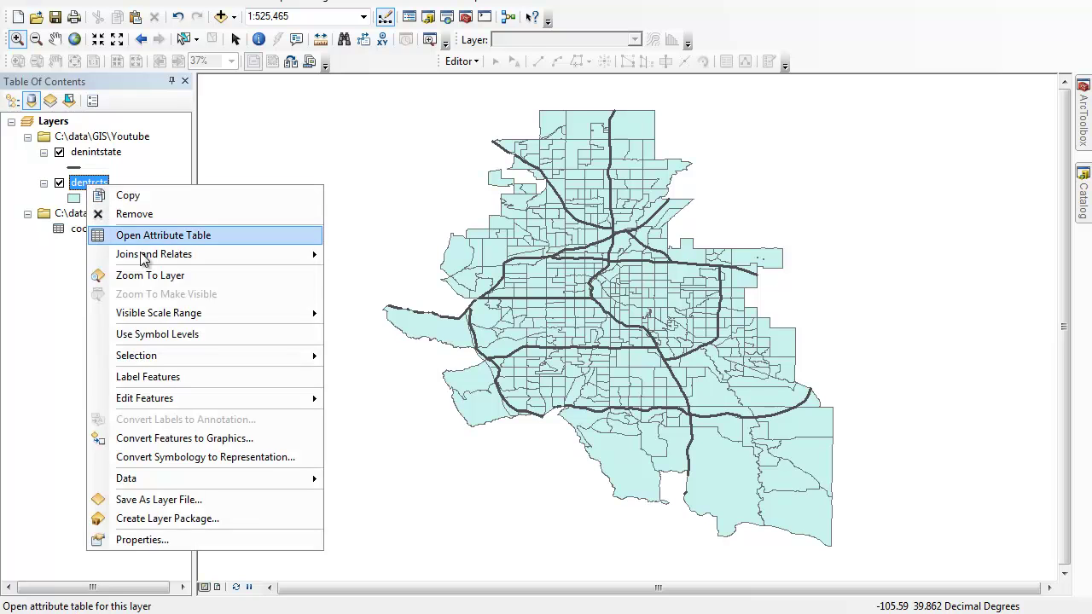
mouse_move(197, 255)
click(360, 254)
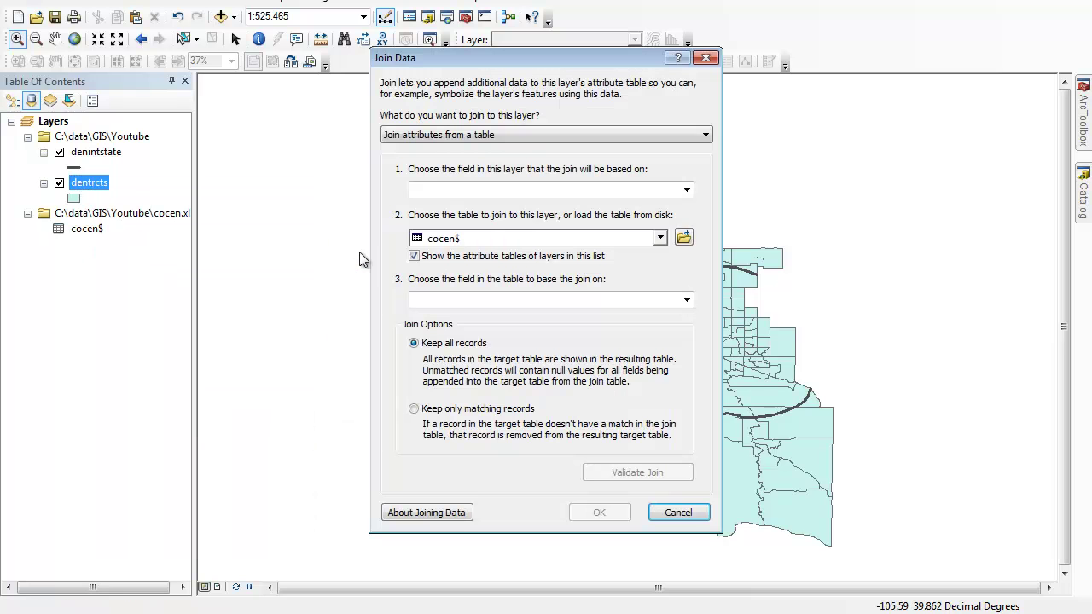
click(503, 189)
scroll(682, 256, down, 9)
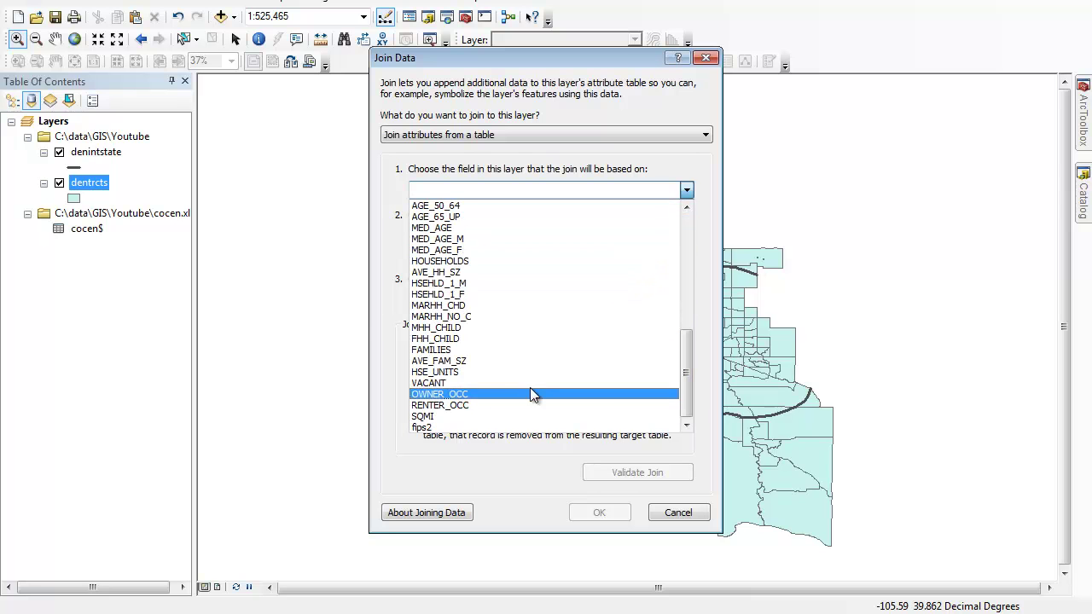
click(448, 428)
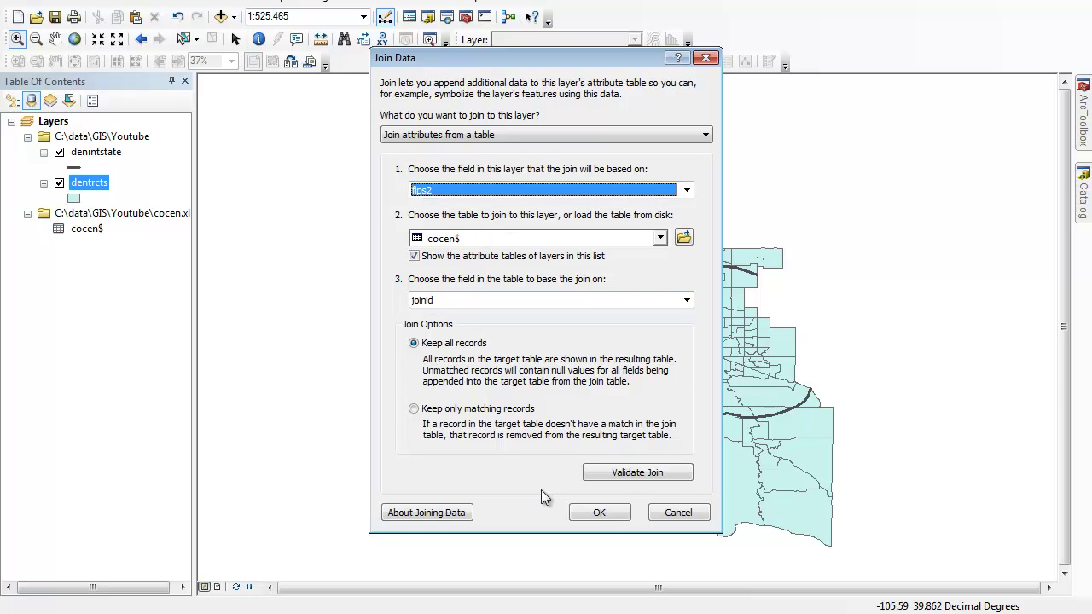
click(599, 517)
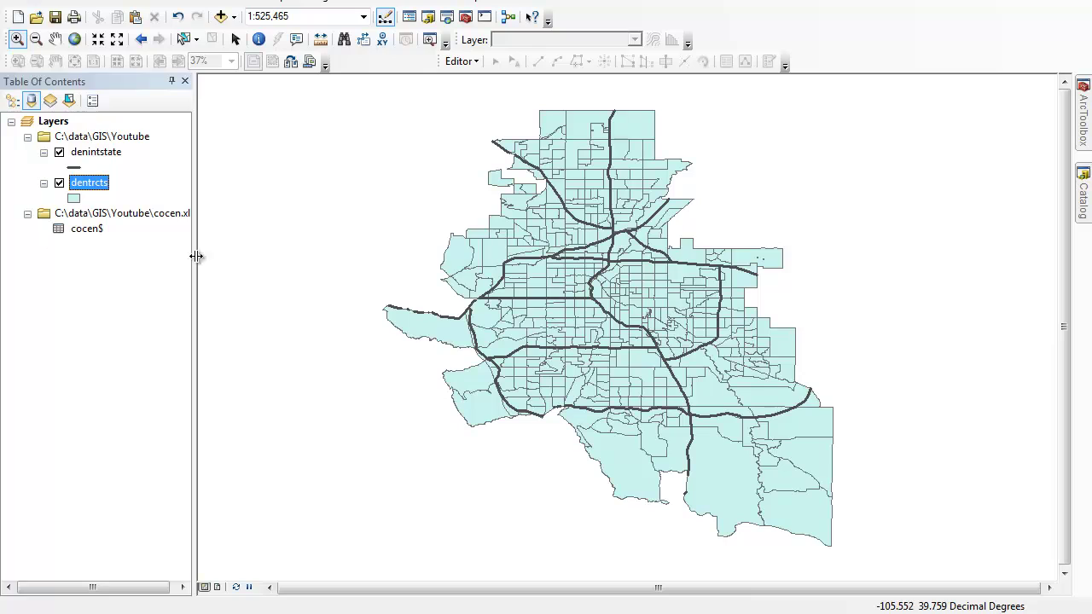
right_click(95, 191)
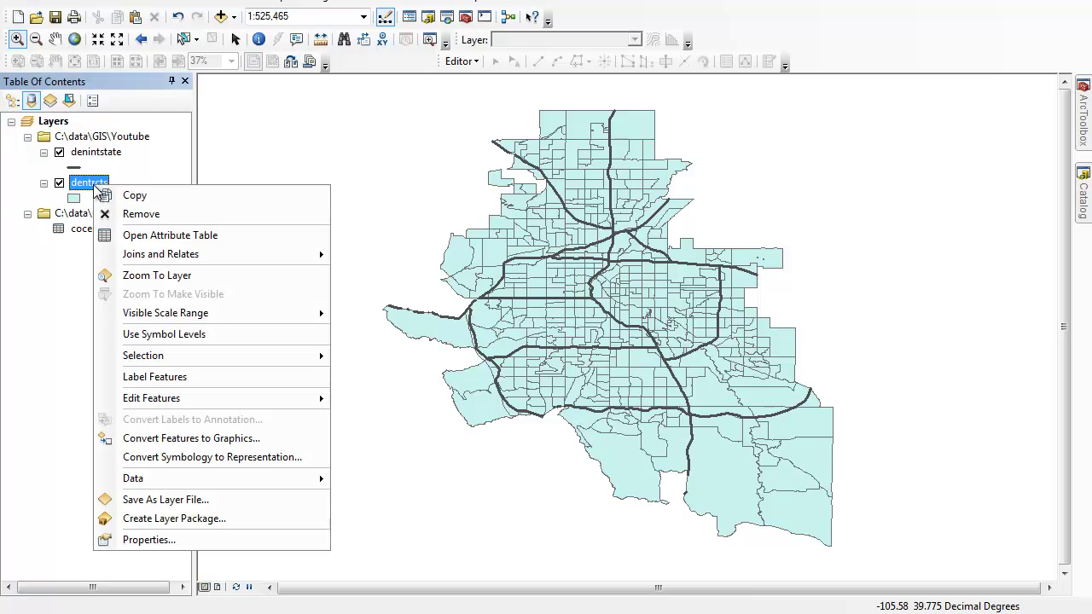
click(143, 237)
drag(158, 570, 857, 597)
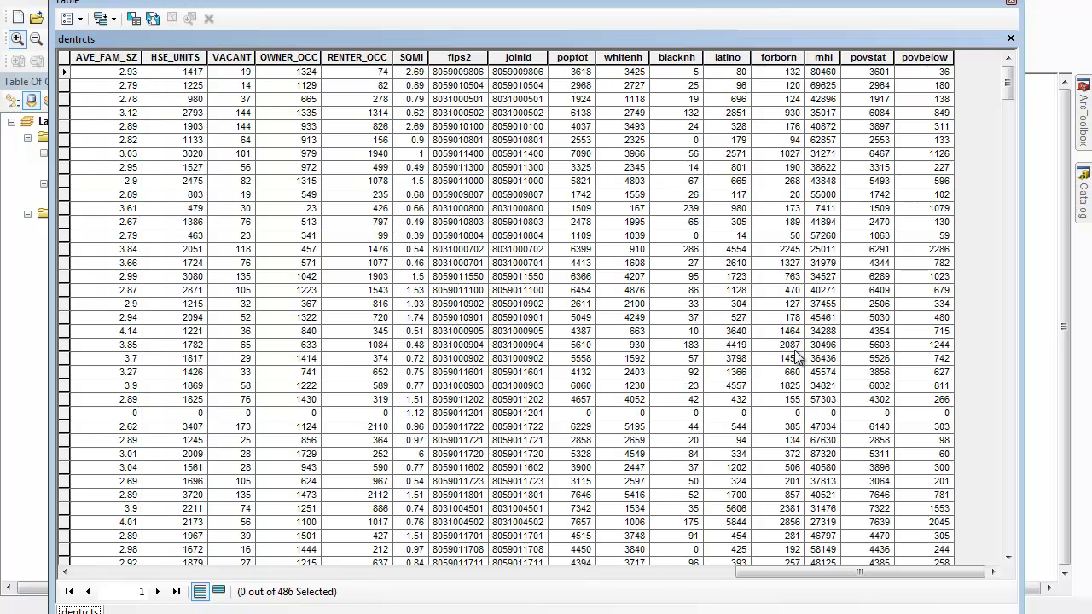
click(1011, 5)
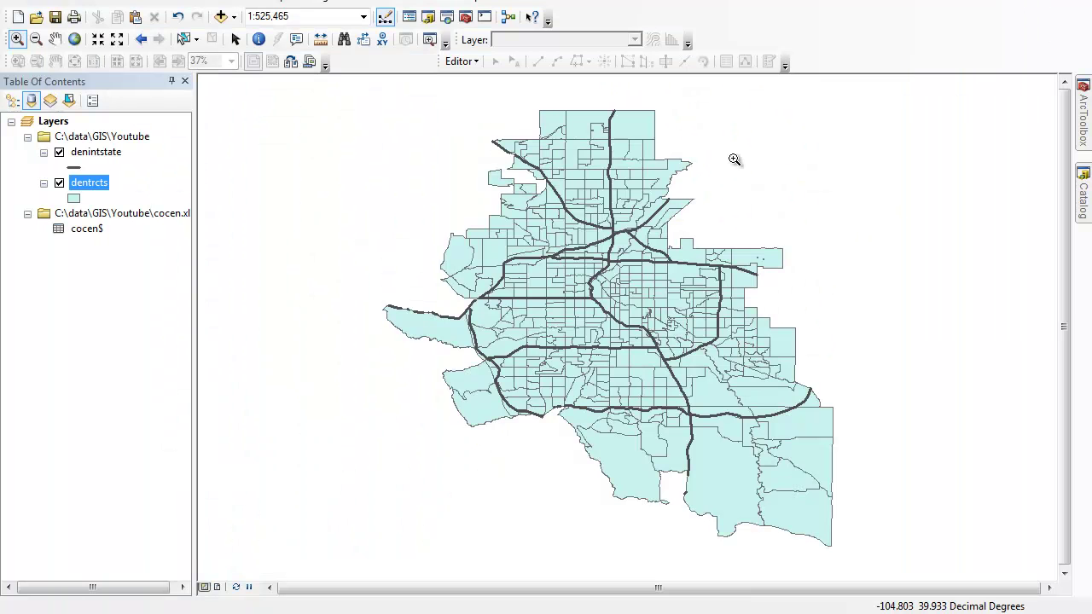
Export the joined dentrcts features to dentrctsb.shp in the Youtube folder and add it to the map.
right_click(89, 187)
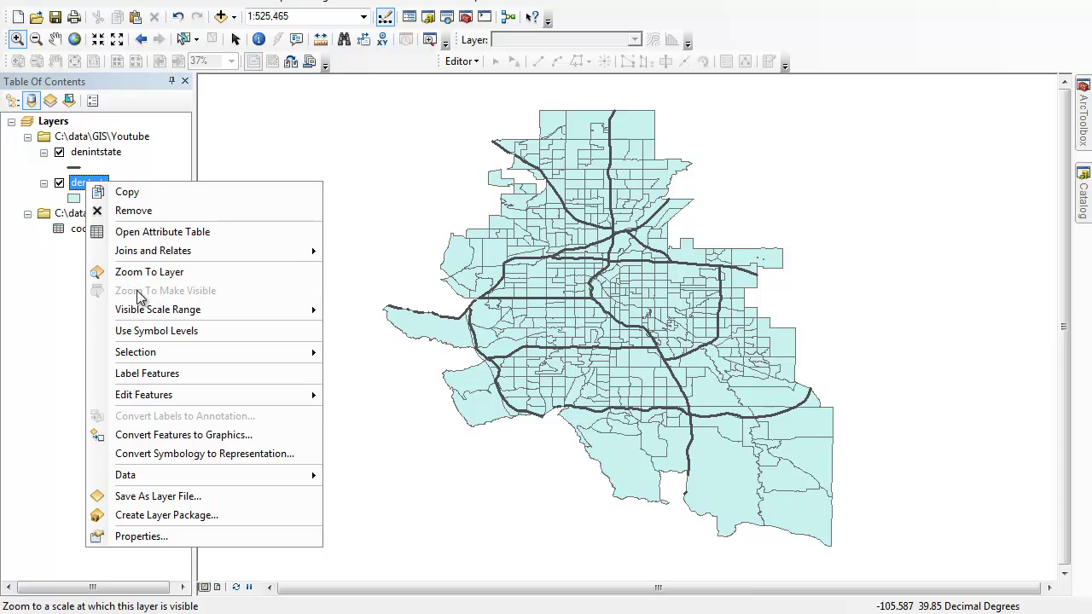
right_click(75, 184)
mouse_move(152, 485)
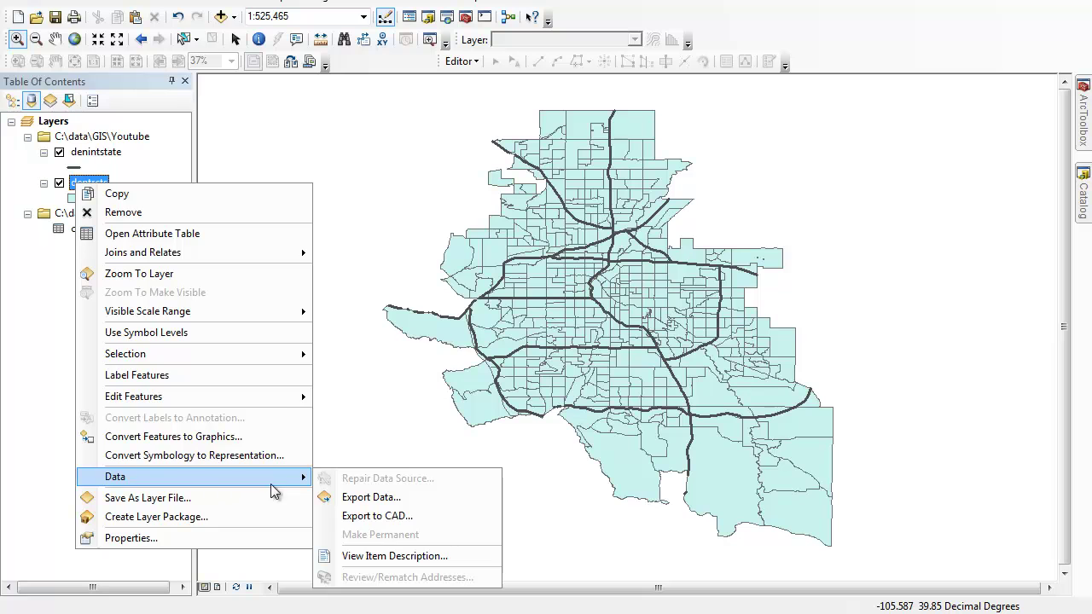
click(374, 498)
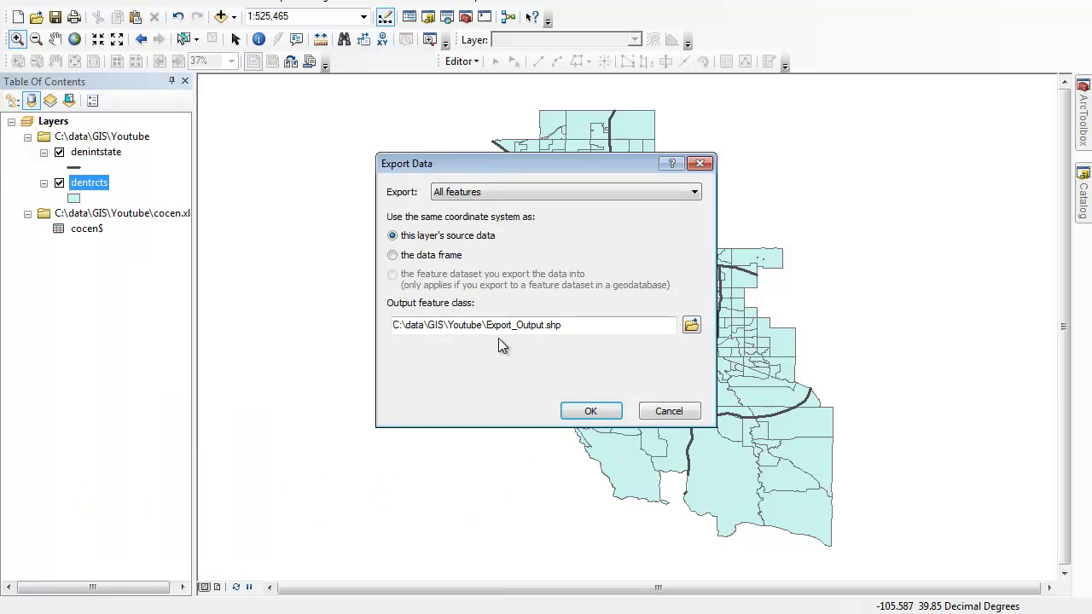
drag(486, 325, 539, 329)
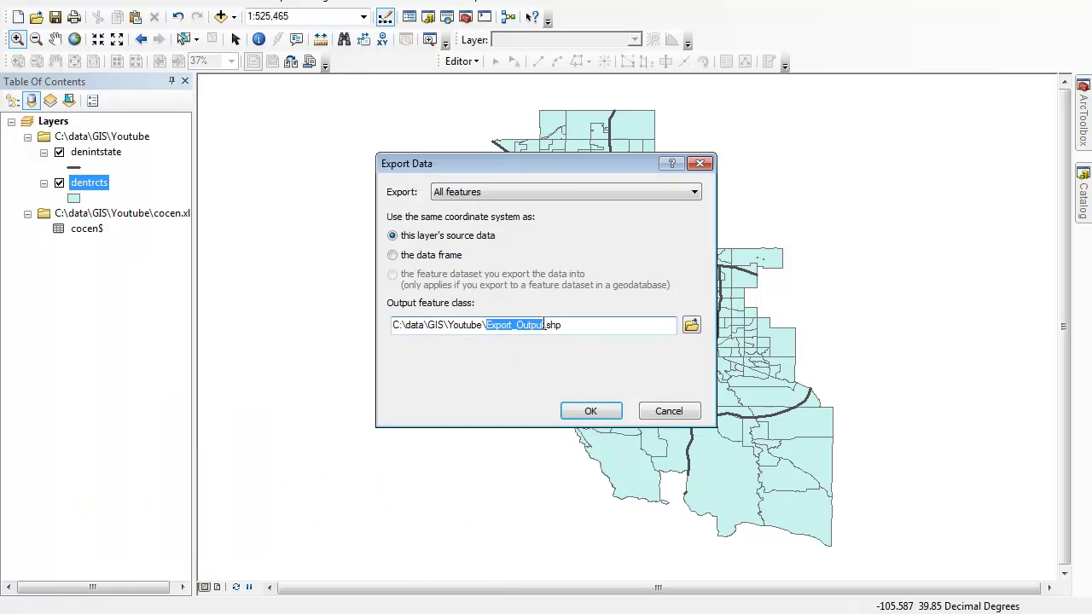
key(BackSpace)
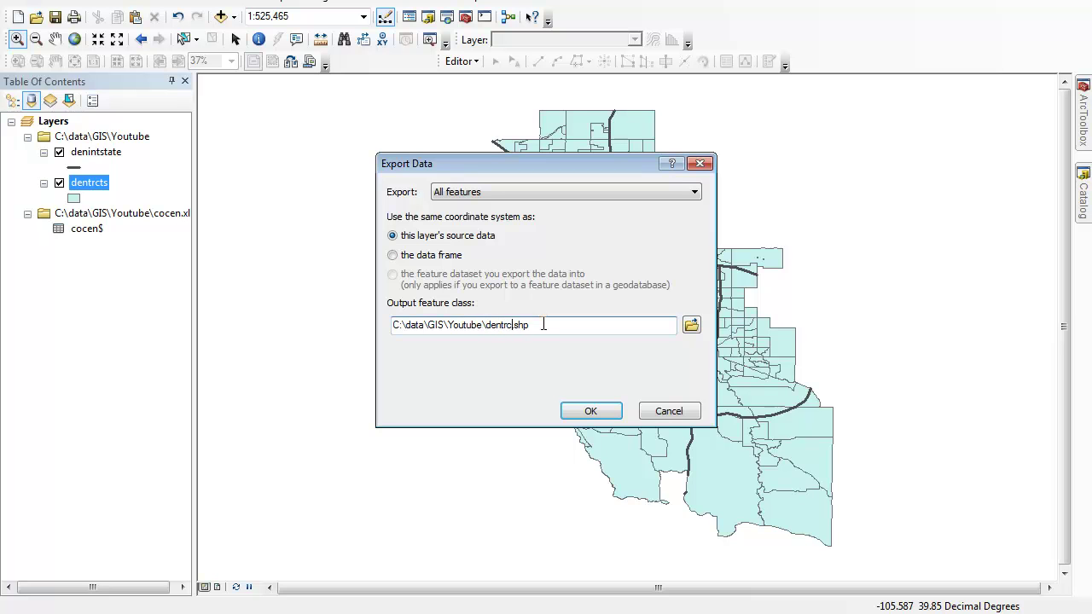
click(591, 411)
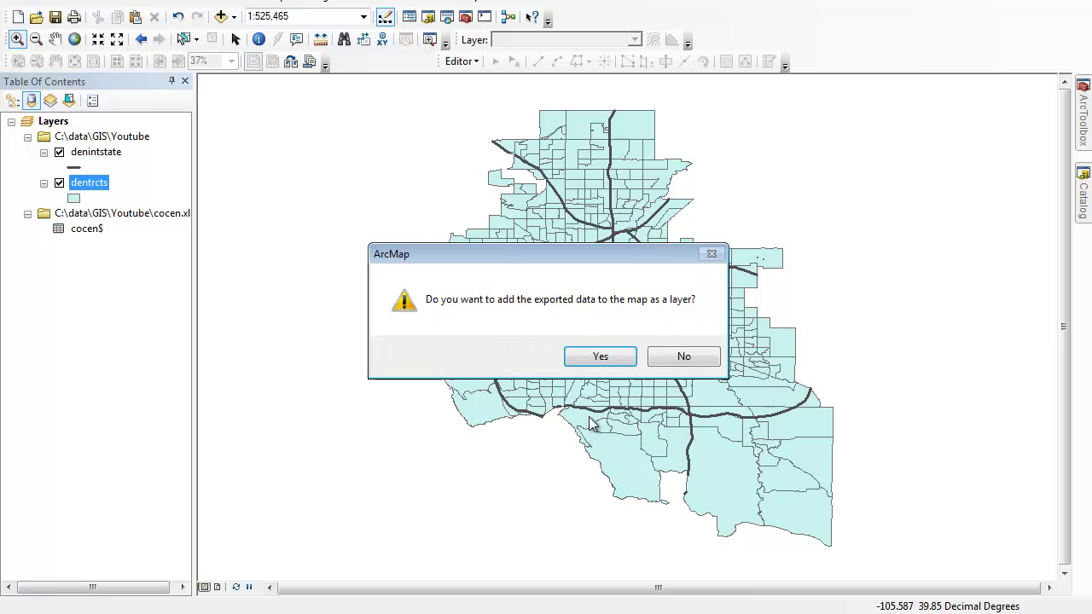
click(601, 357)
Remove the old dentrcts layer and the cocen$ table from the map.
right_click(96, 217)
click(146, 246)
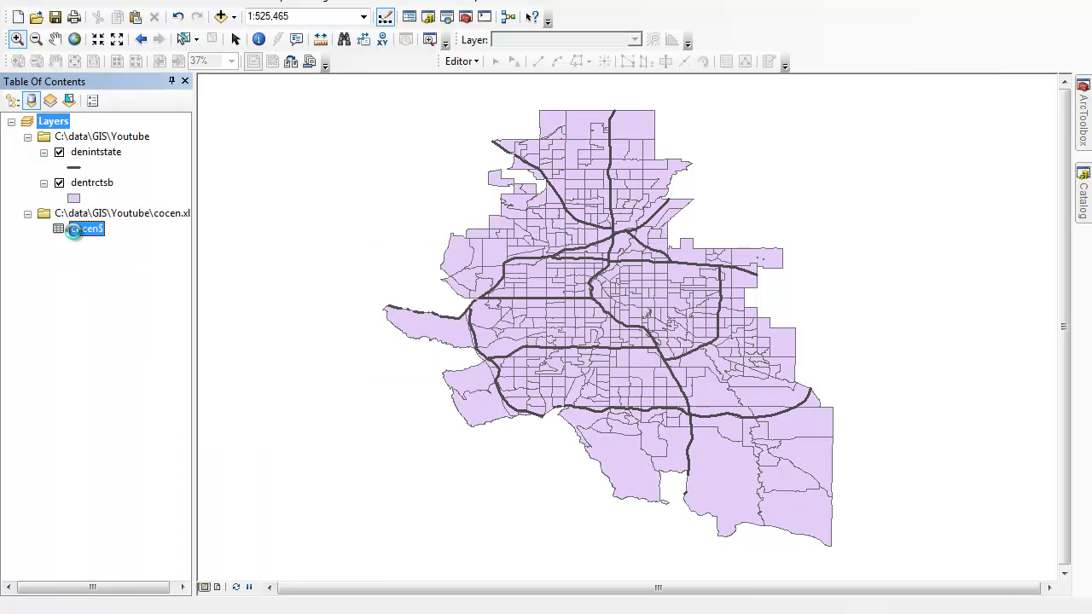
right_click(75, 231)
click(125, 282)
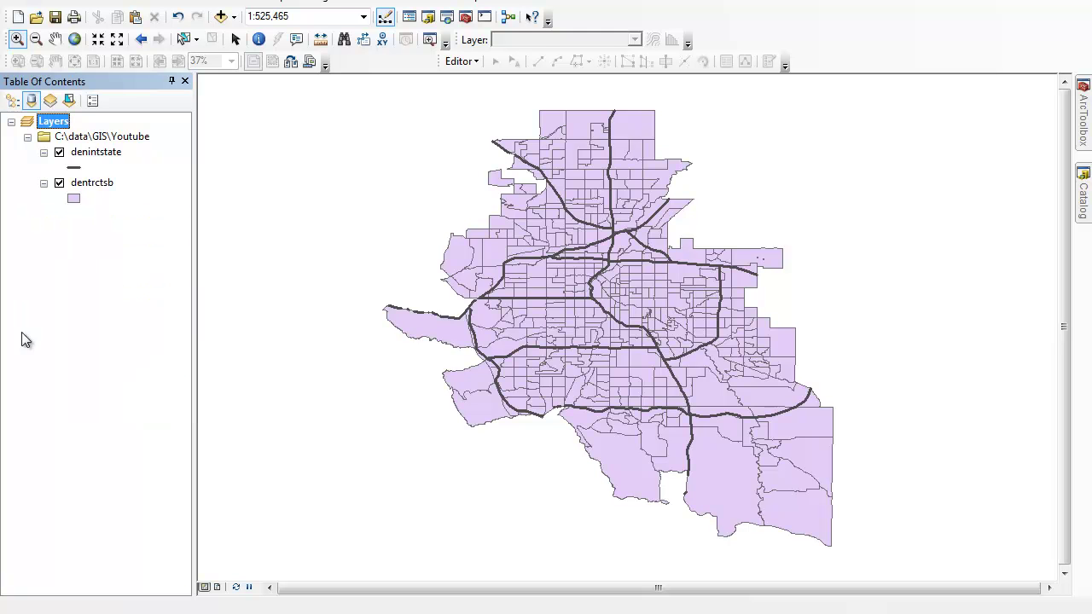
Check the dentrctsb attribute table for the joined census fields.
right_click(94, 185)
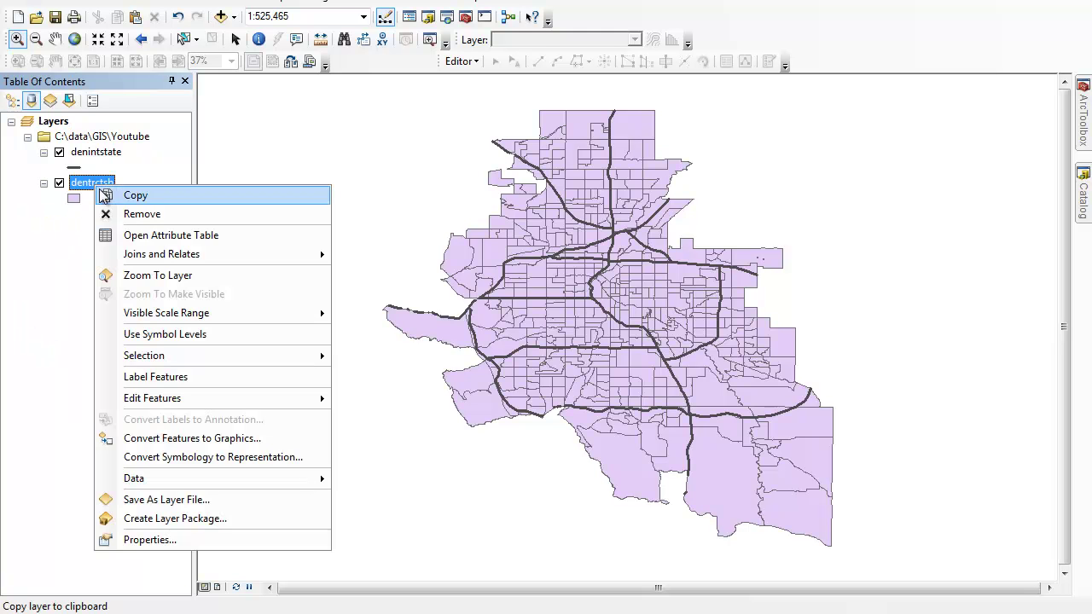
click(142, 236)
drag(175, 572, 863, 572)
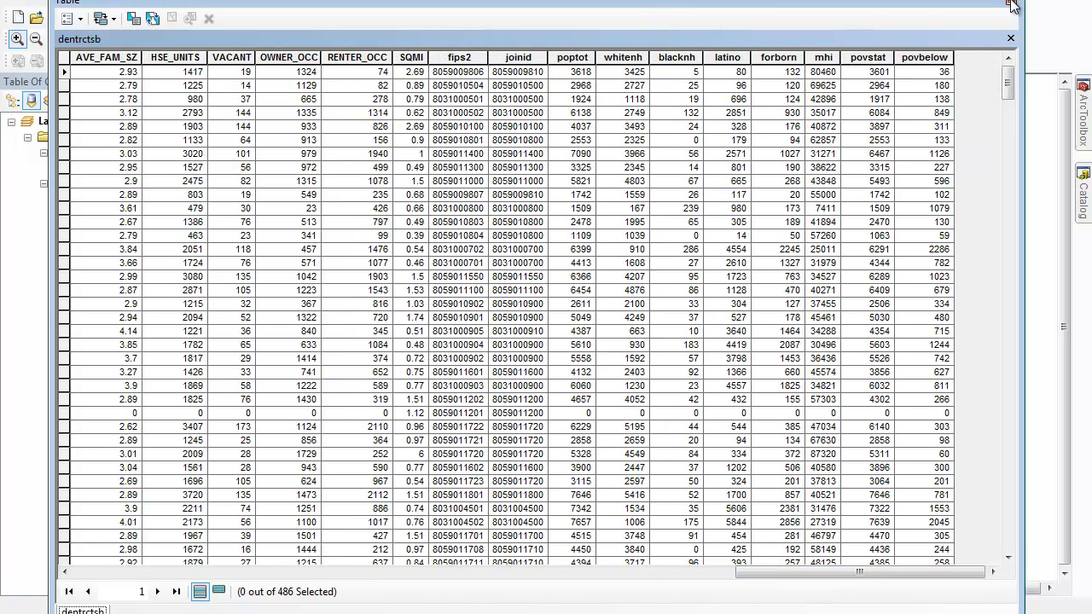
click(1011, 2)
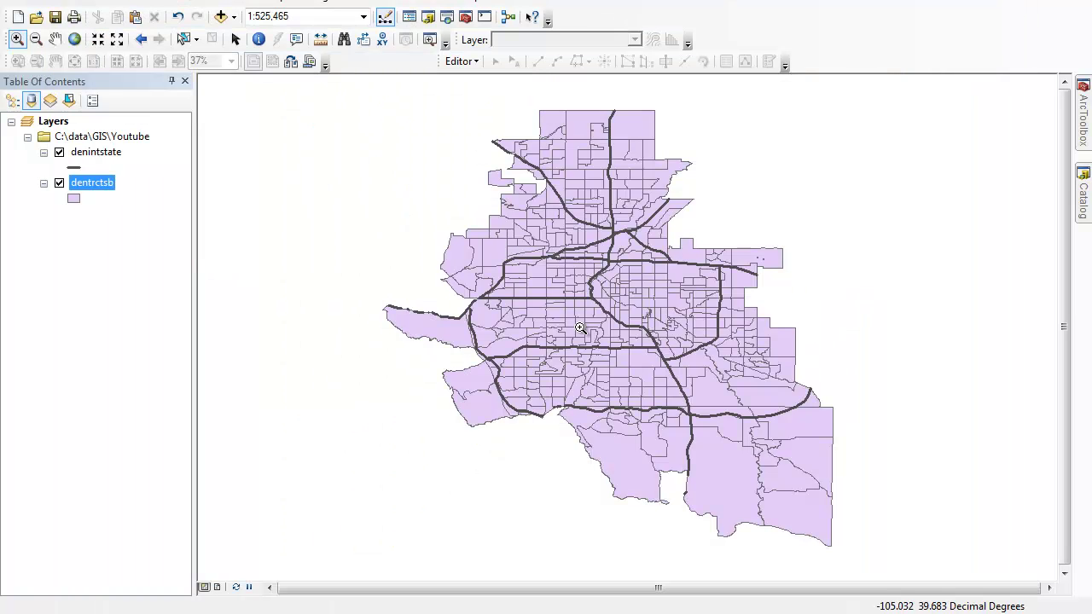